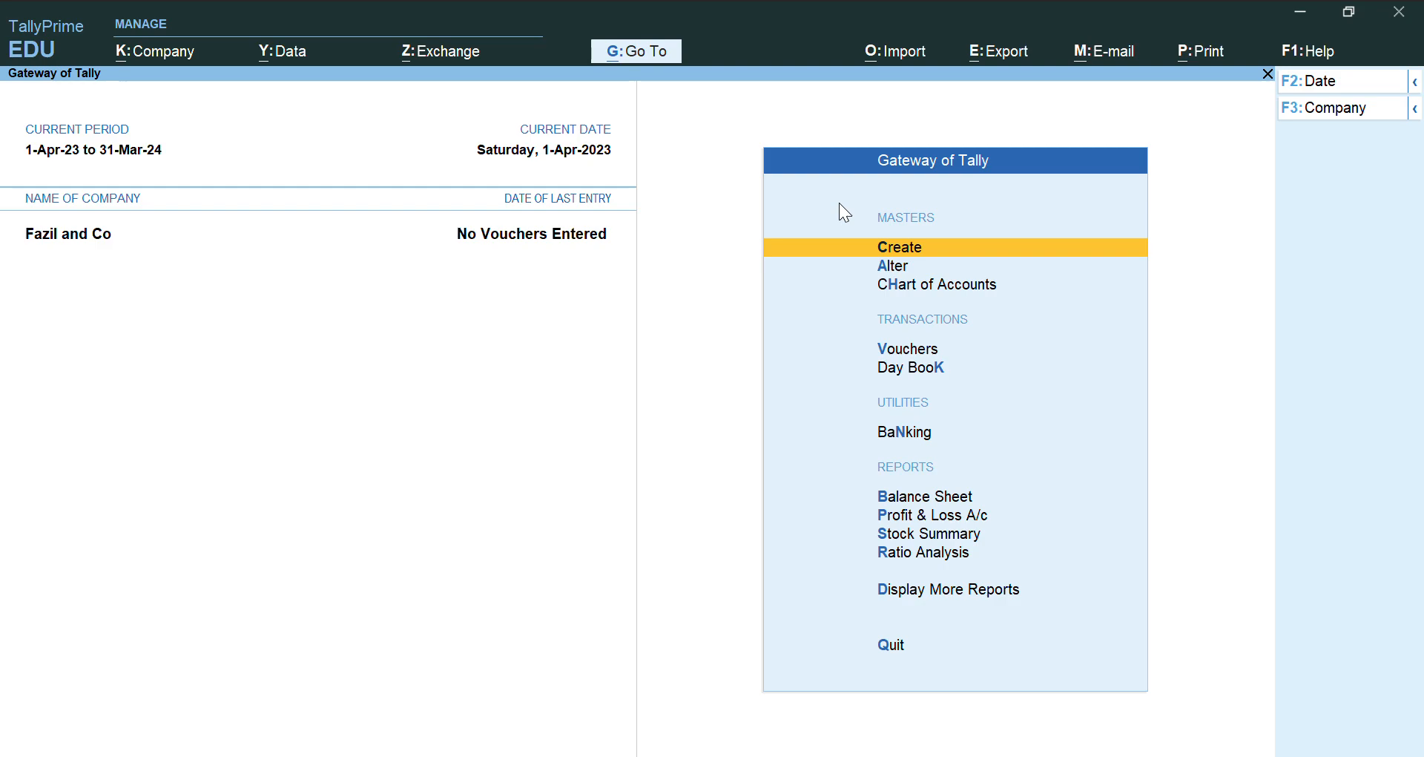
- Shut the company Fazil and Co and confirm closing its open reports, vouchers and masters
key("F3")
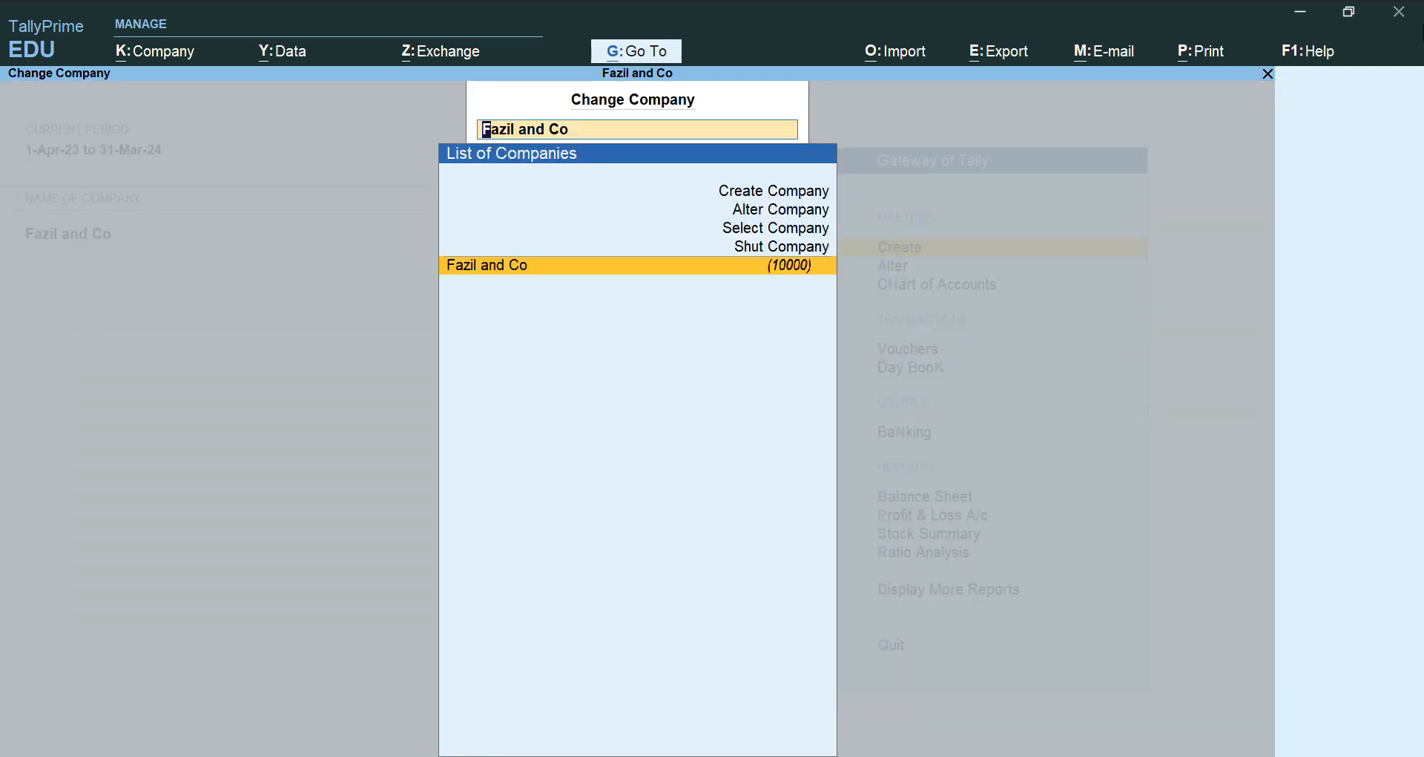
key("Up")
key("Return")
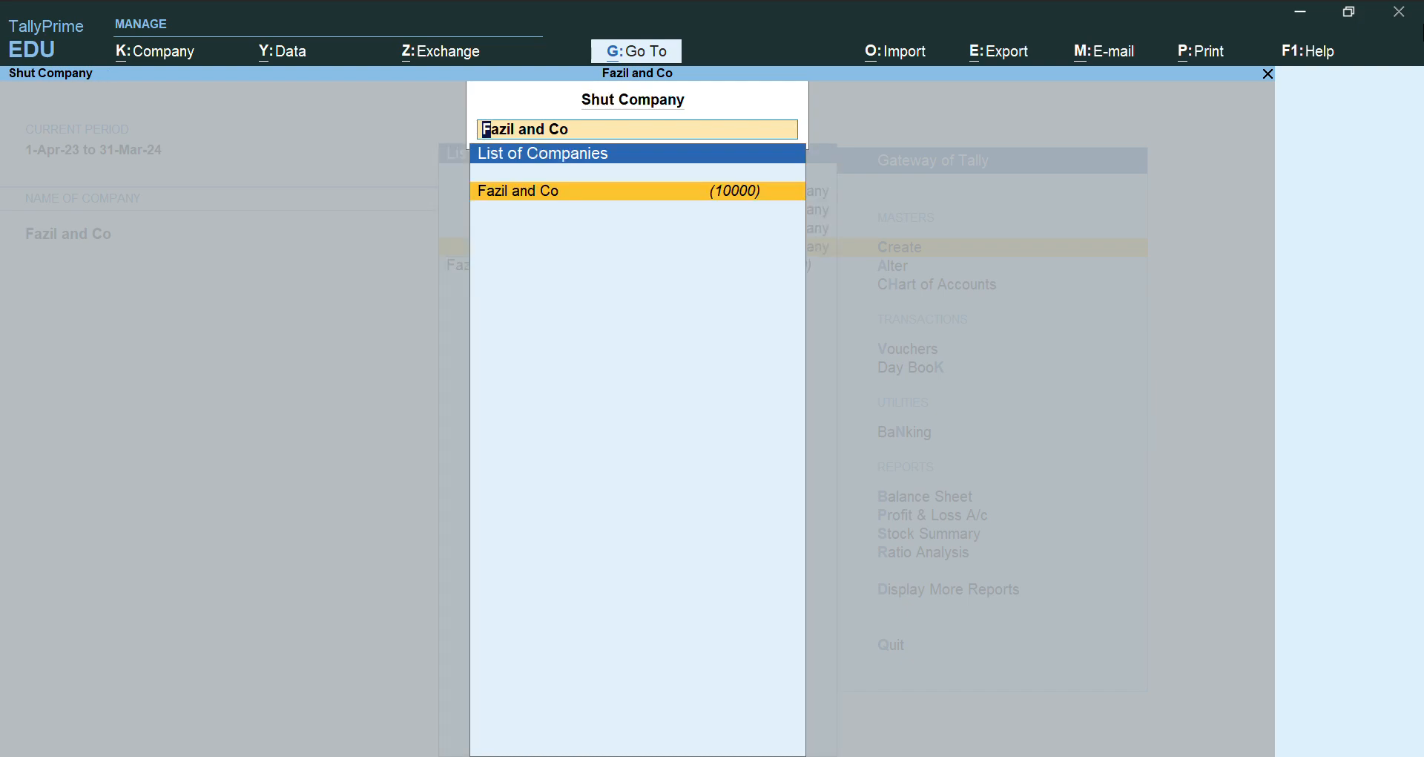
key("Return")
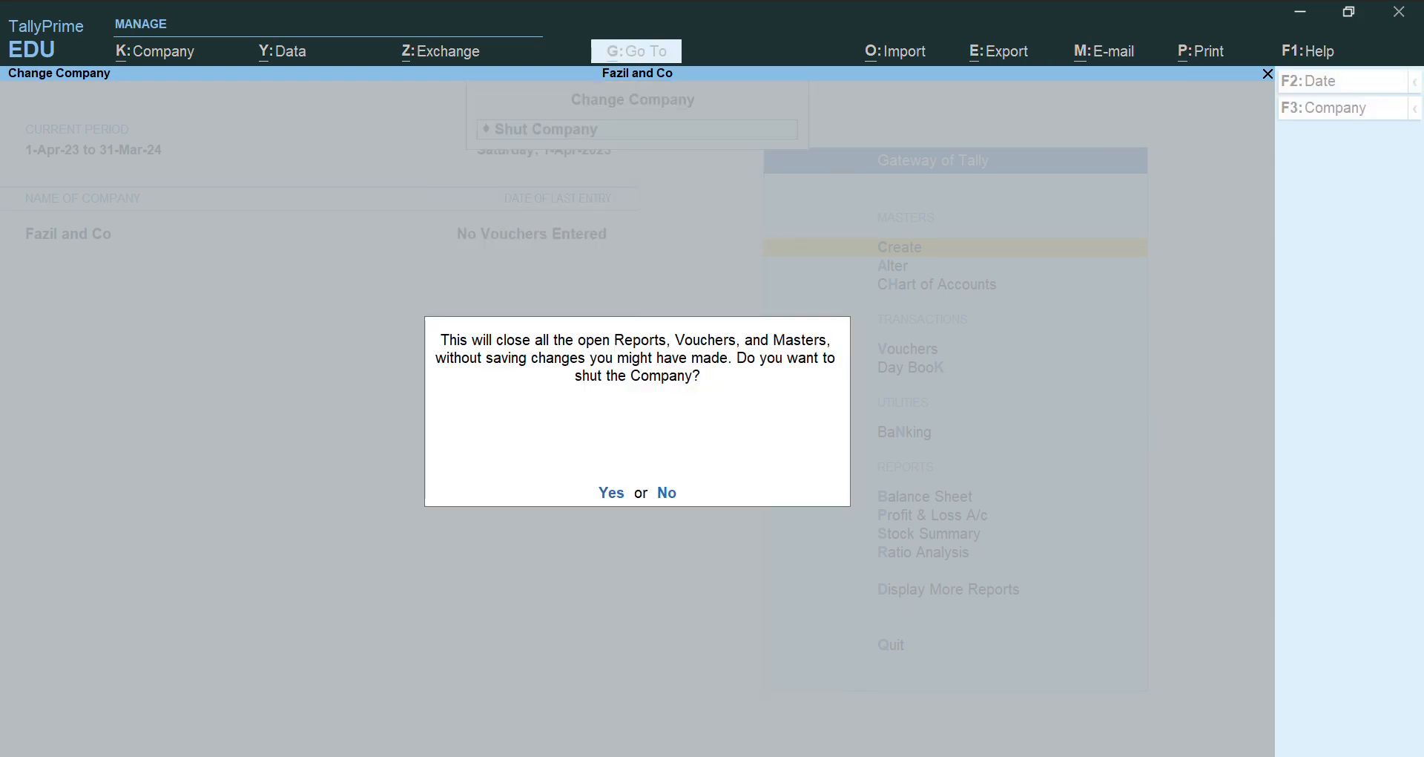
key("Return")
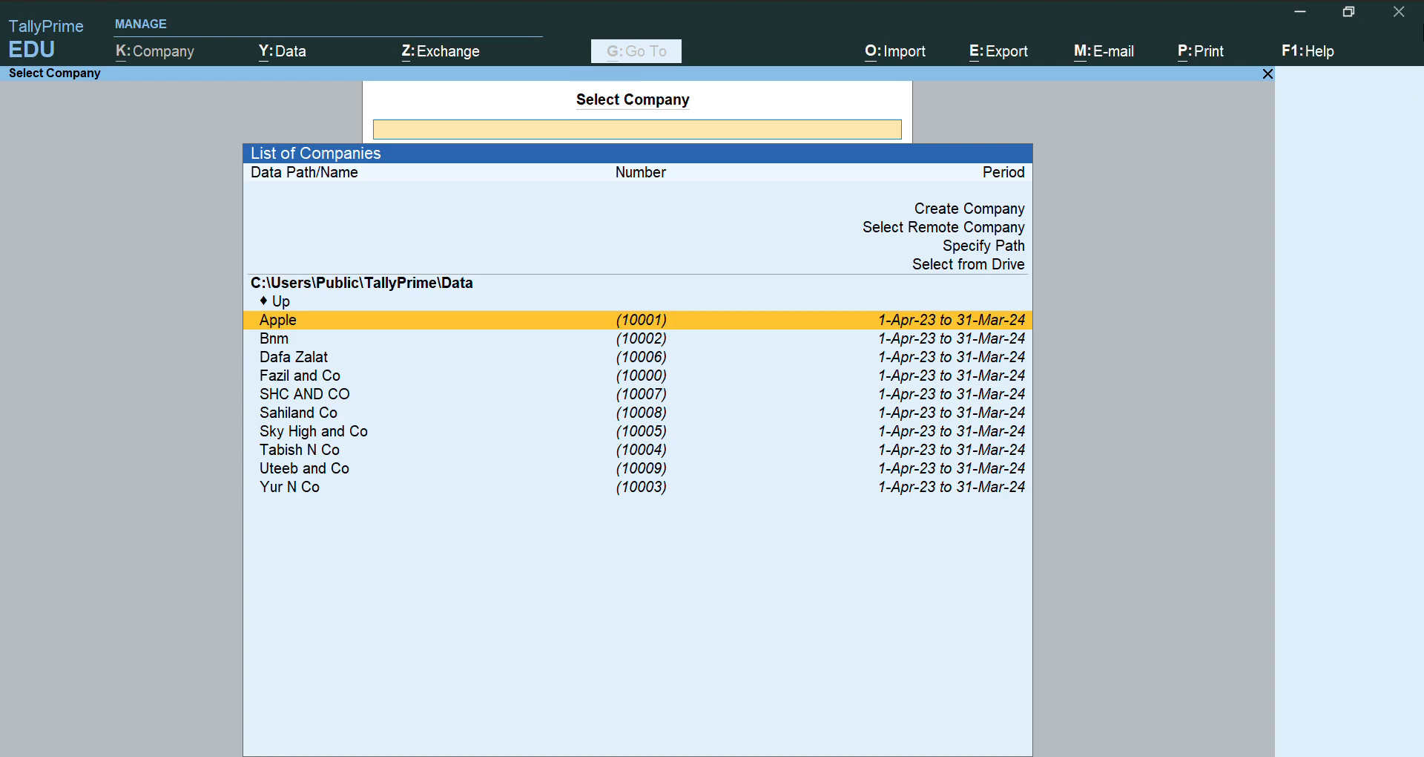
- Load the company SHC AND CO from the list of companies
key("Down")
key("Down")
key("Down")
key("Down")
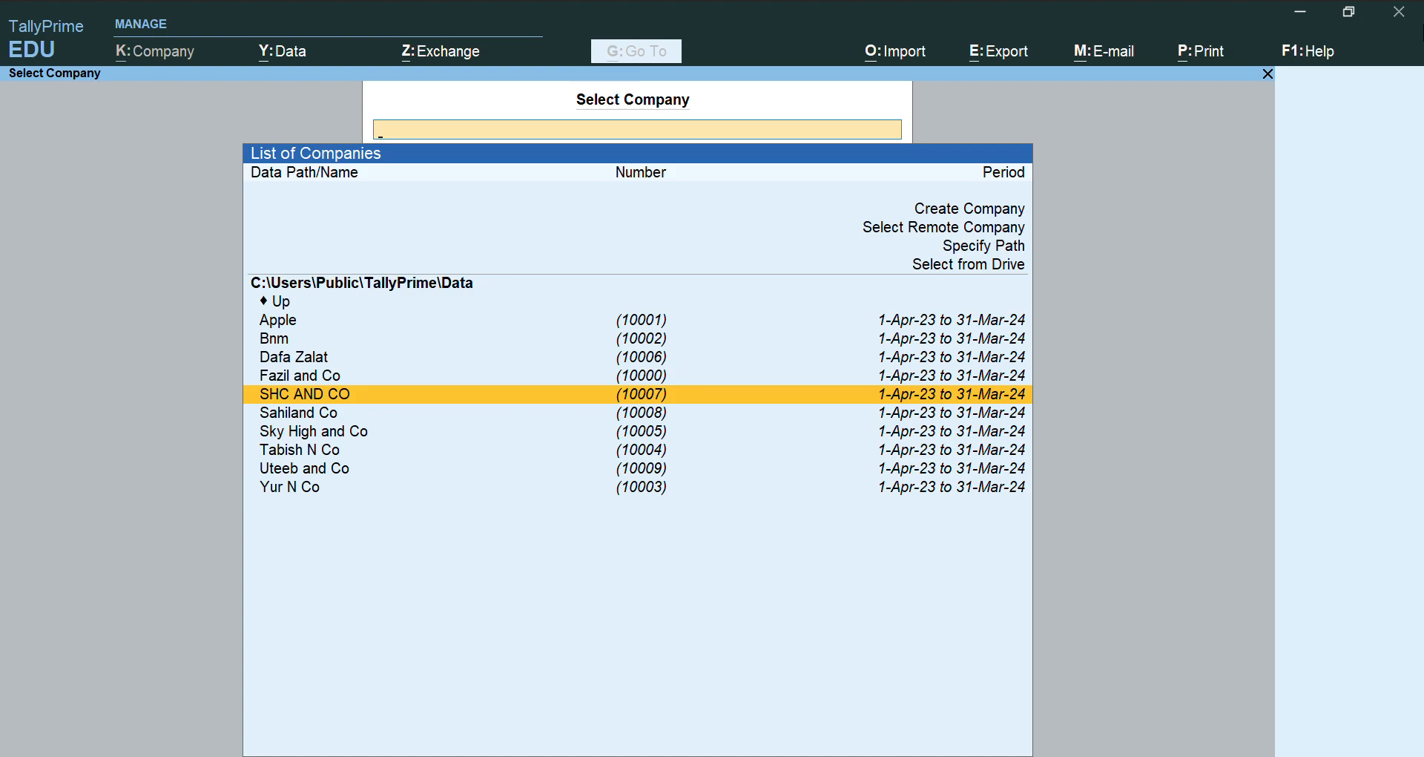
key("Return")
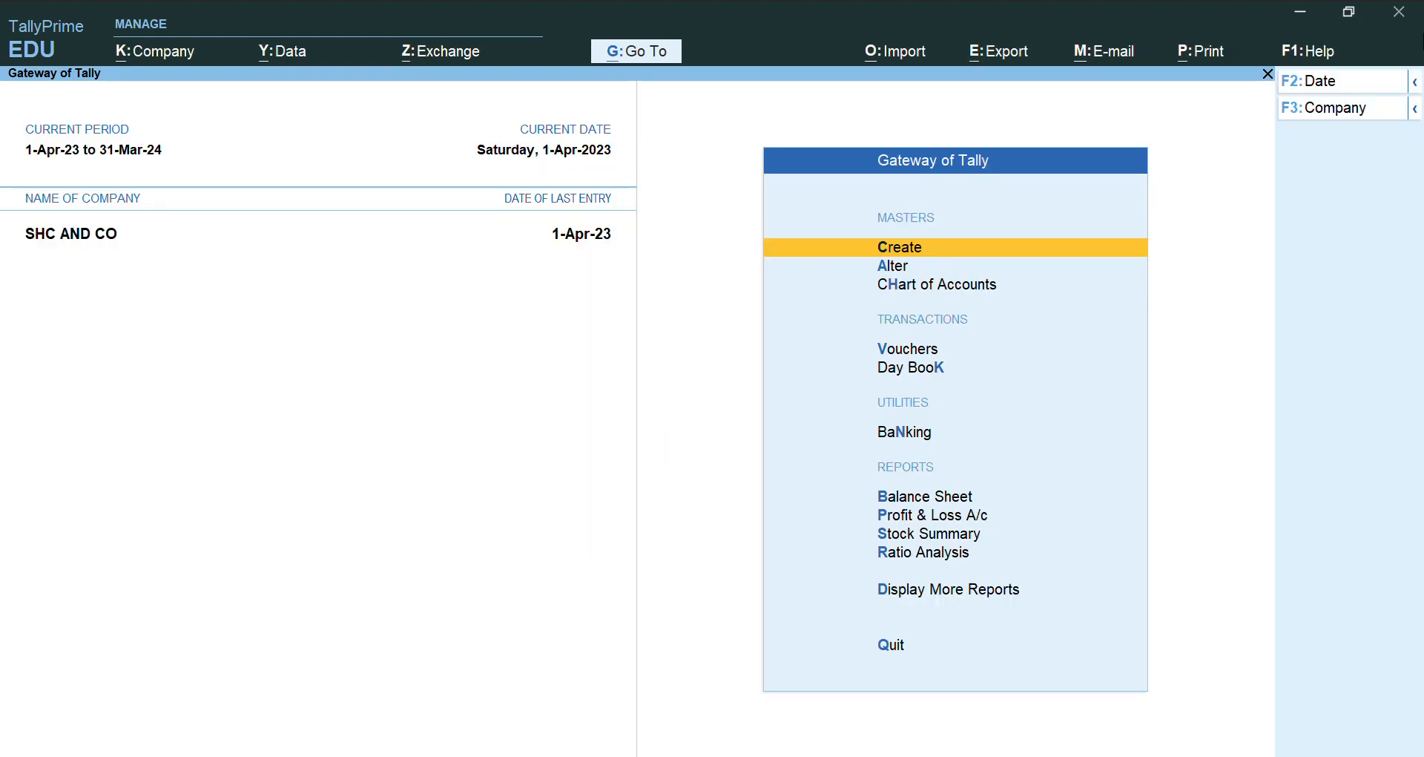
- Bring up the Balance Sheet of SHC AND CO and expand it to its detailed view
key("Down")
key("Down")
key("Down")
key("Down")
key("Down")
key("Down")
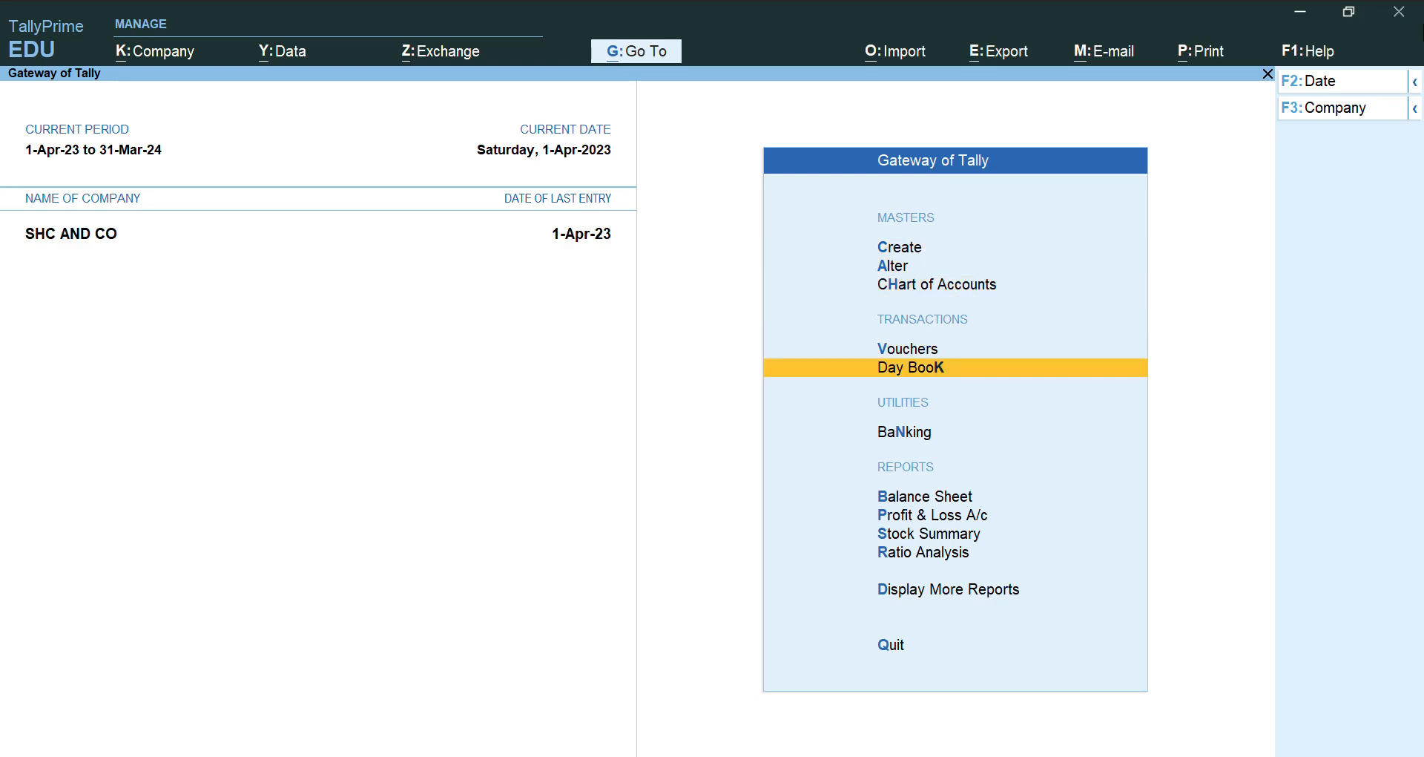
key("Return")
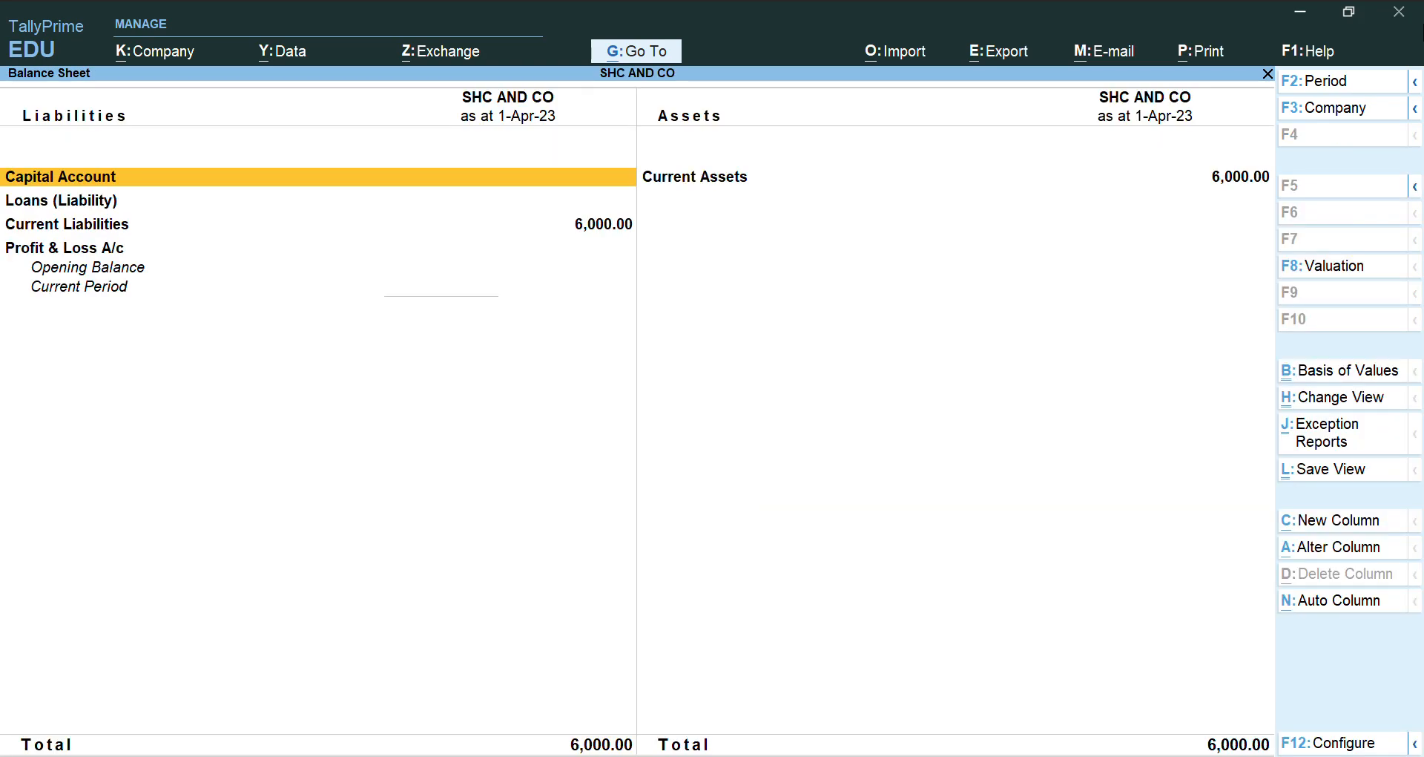
key("Escape")
key("Down")
key("Up")
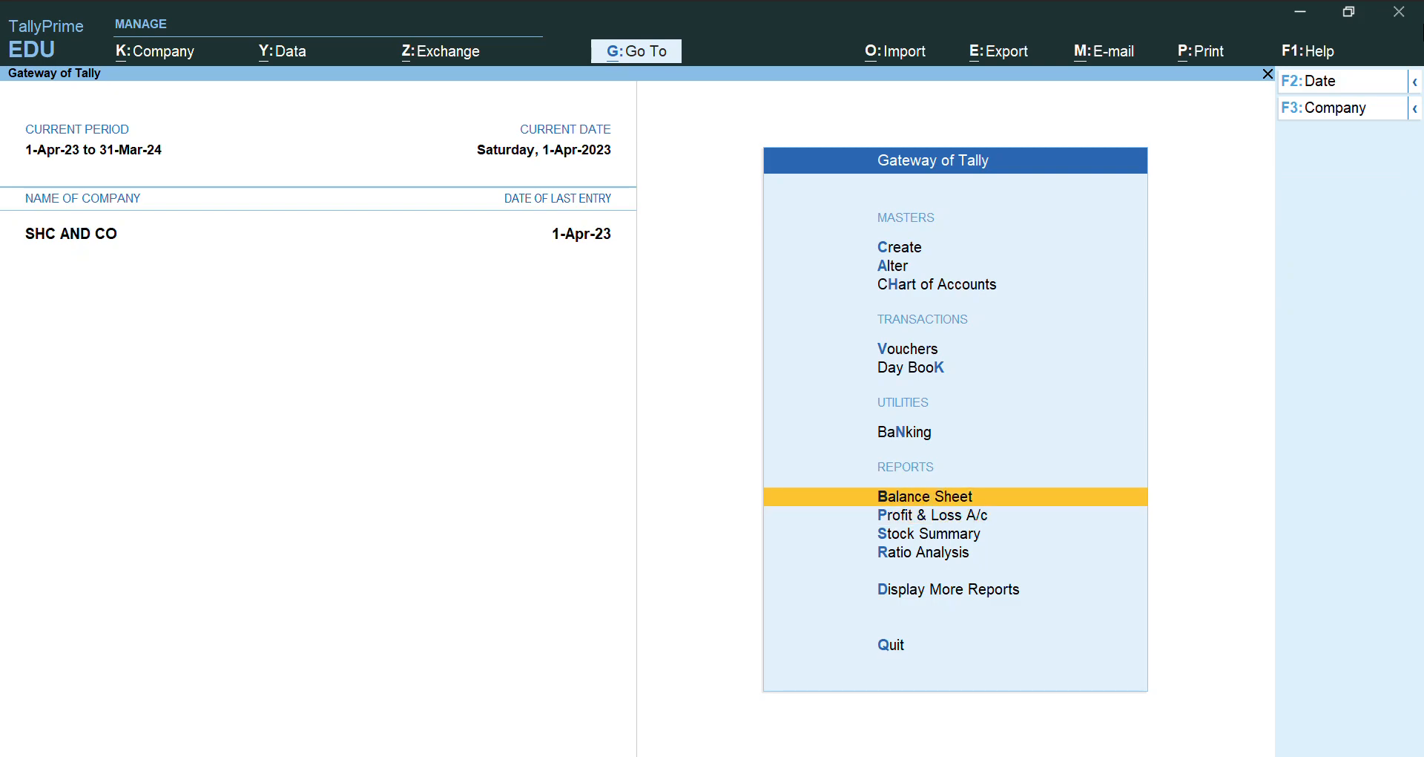
key("Return")
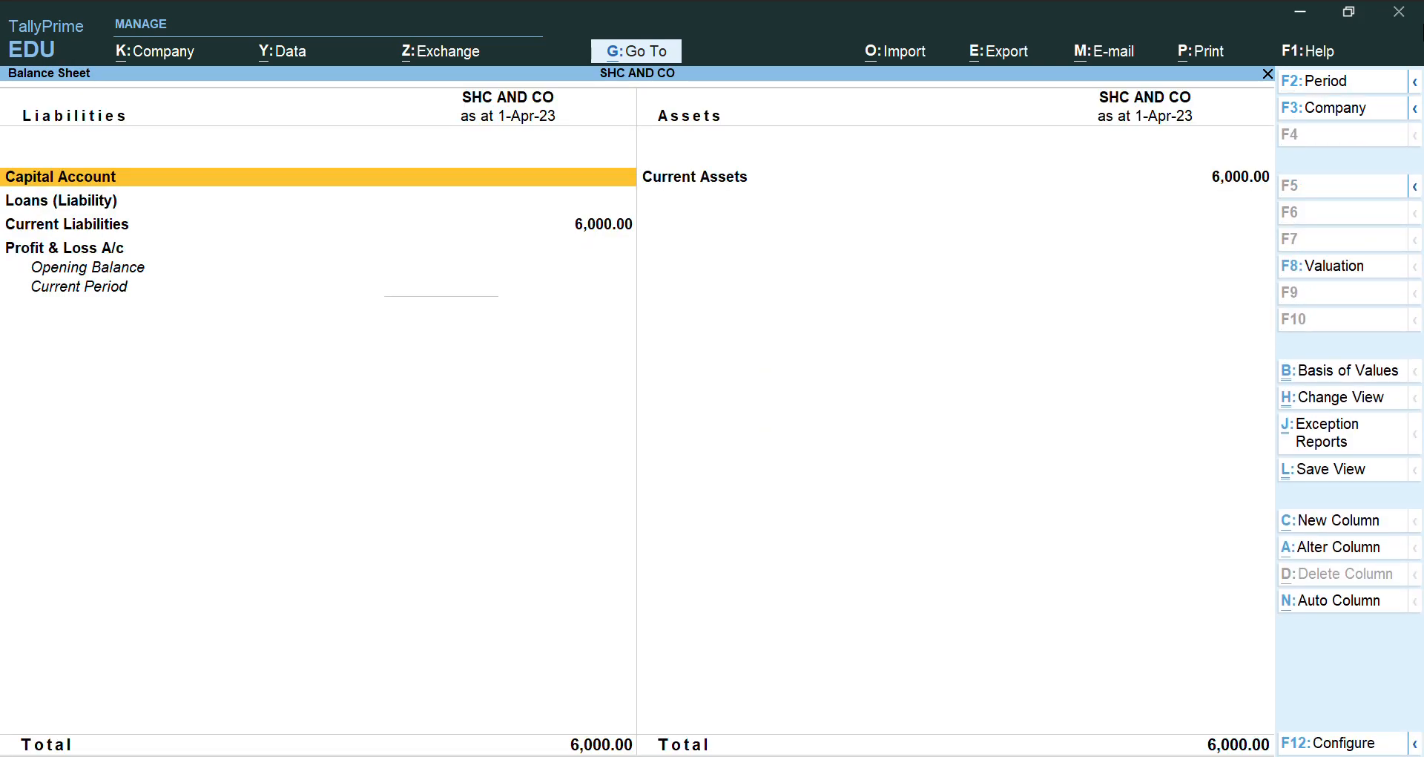
key("alt")
key("alt+F5")
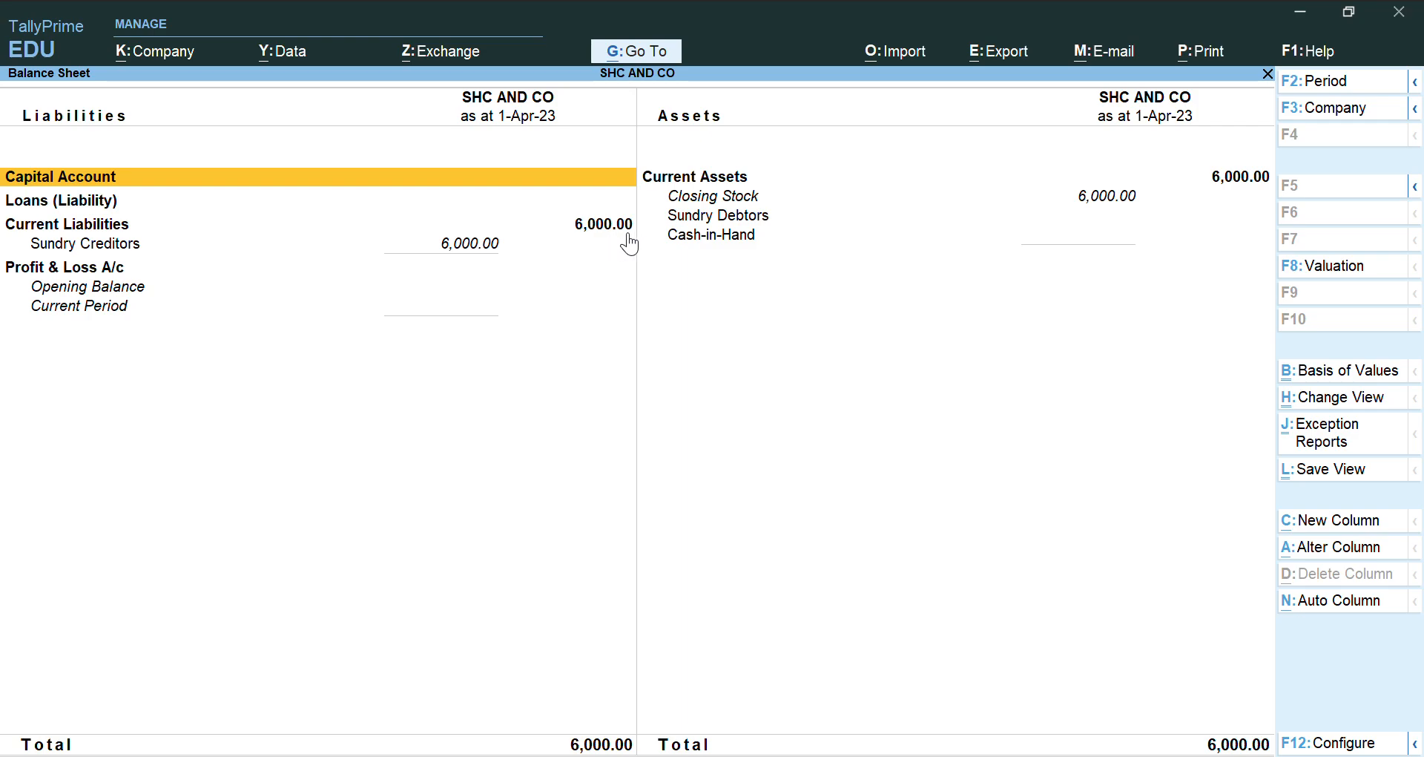
- Examine the Sundry Creditors group summary from the balance sheet, and return to the balance sheet
key("Down")
key("Down")
key("Down")
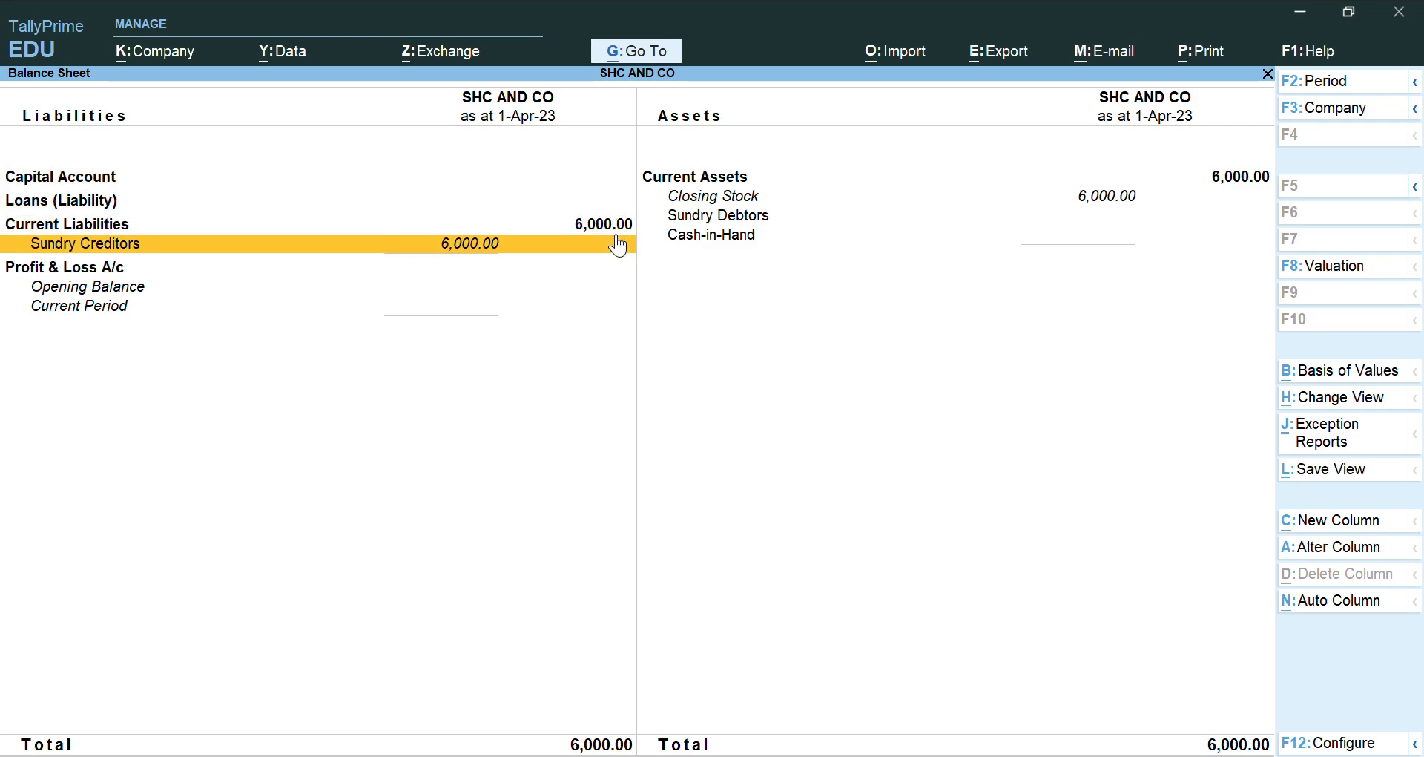
key("Return")
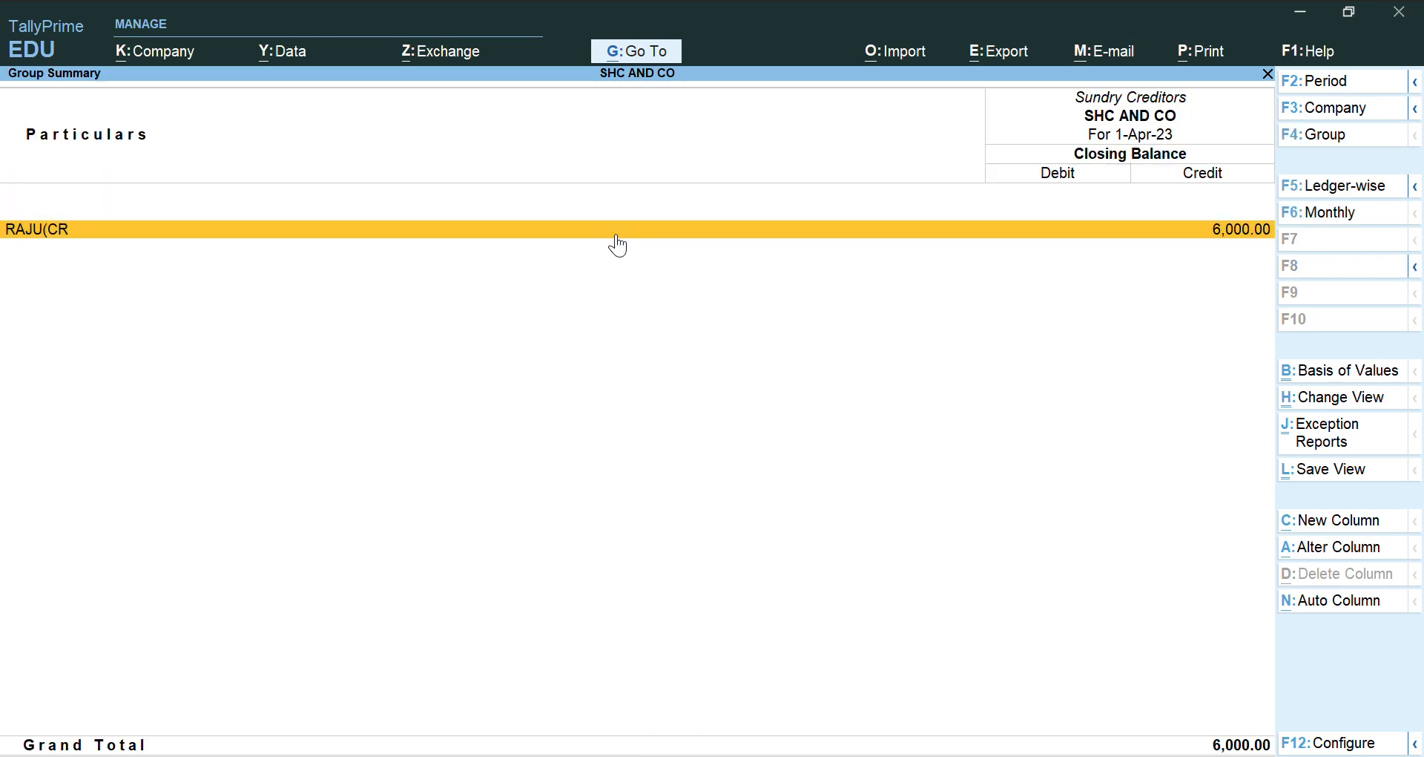
key("Escape")
- Examine the Closing Stock details for the HP and SAMSUNG stock groups, and return to the balance sheet
key("Right")
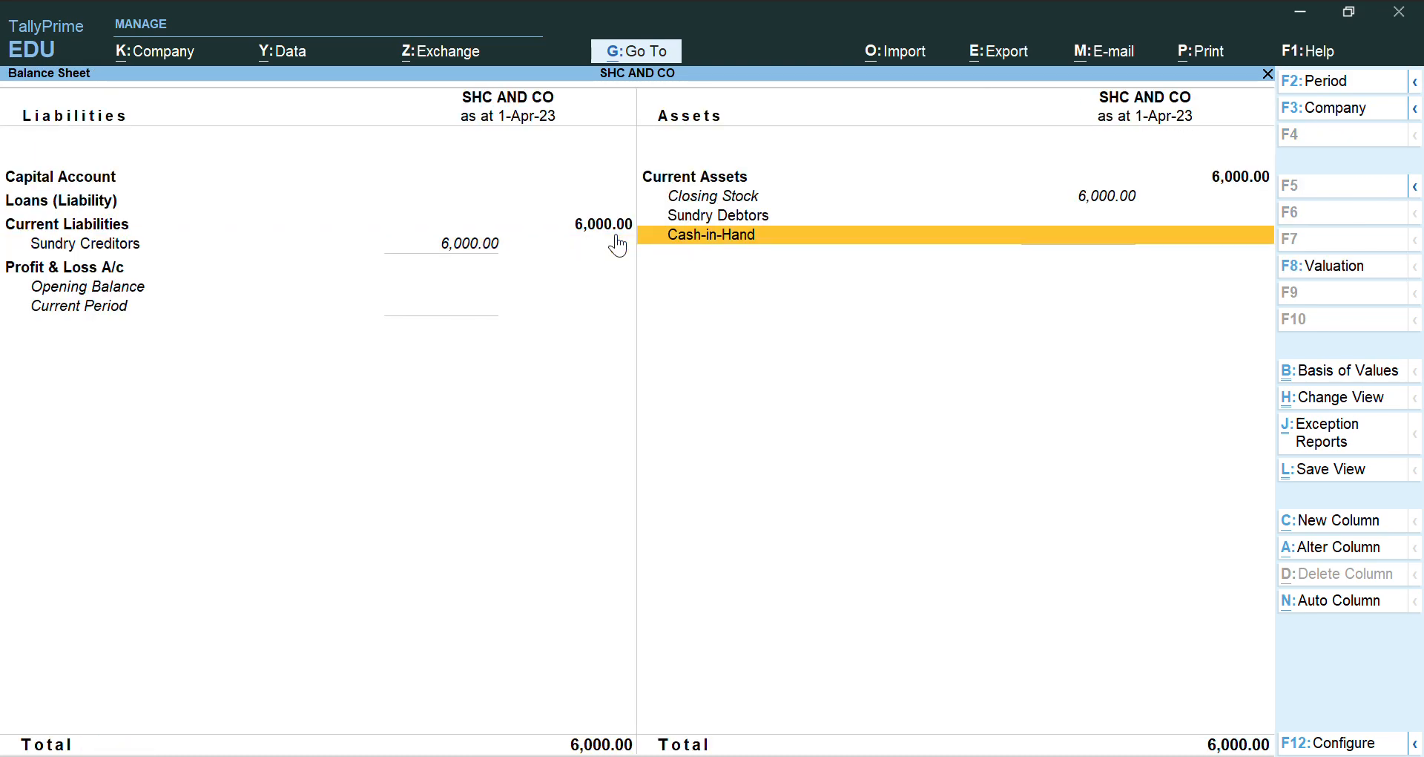
key("Up")
key("Up")
key("Return")
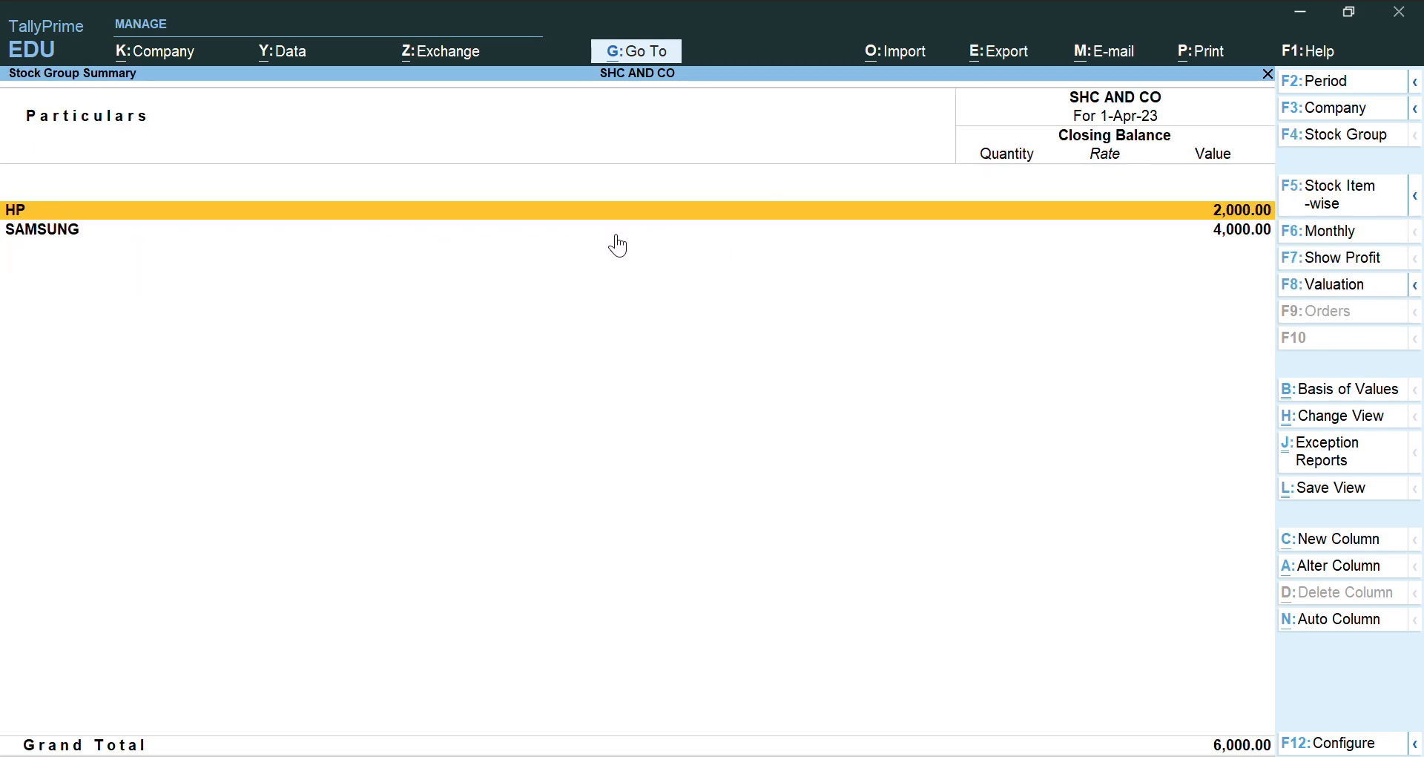
key("Return")
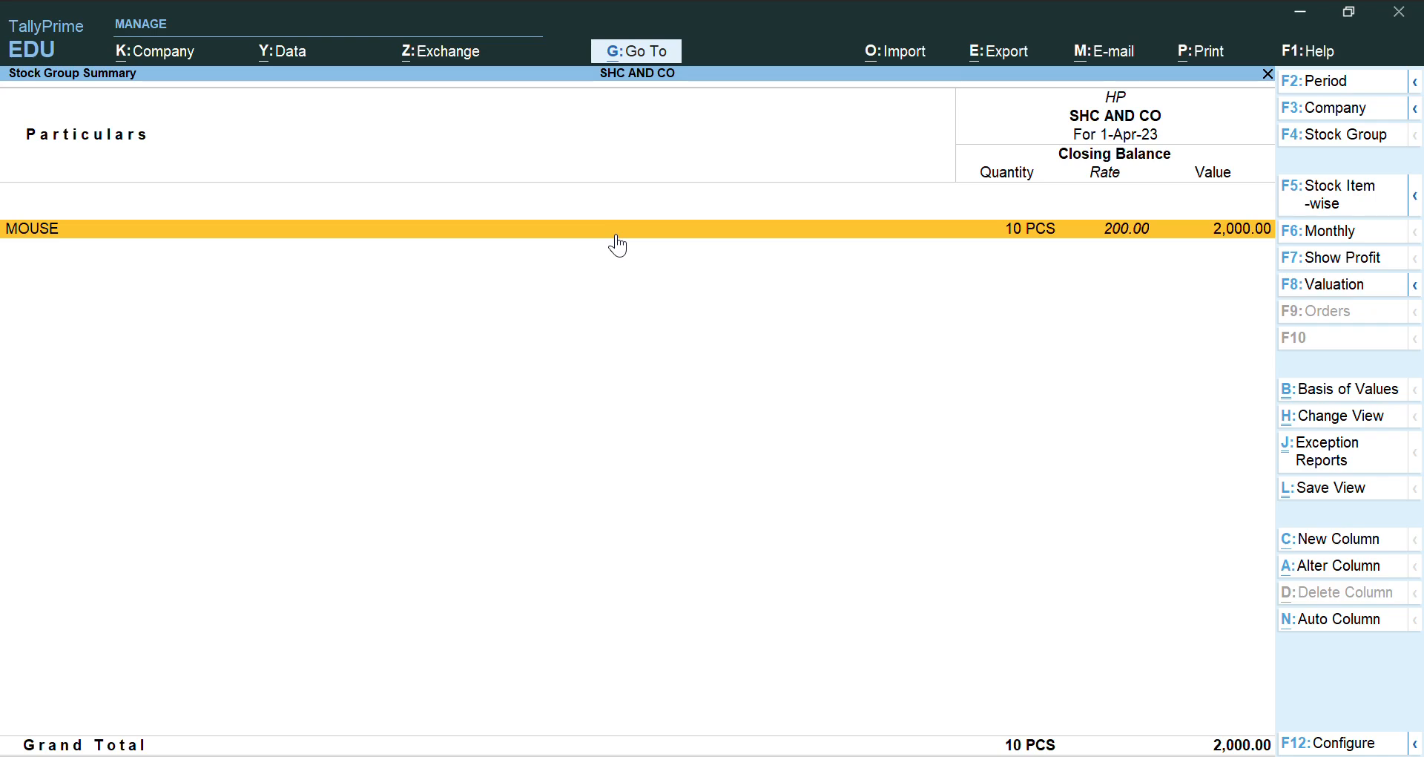
key("Escape")
key("Down")
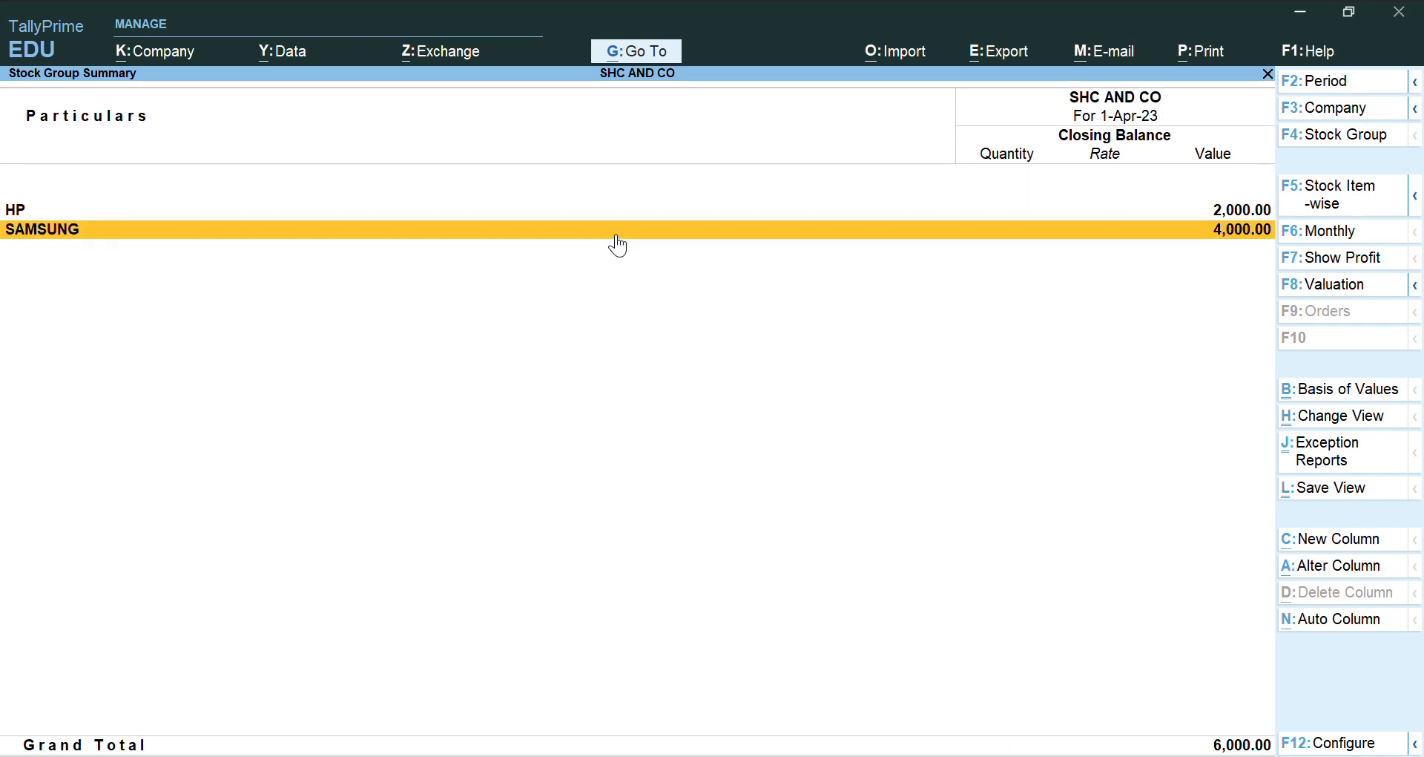
key("Return")
key("Escape")
key("Escape")
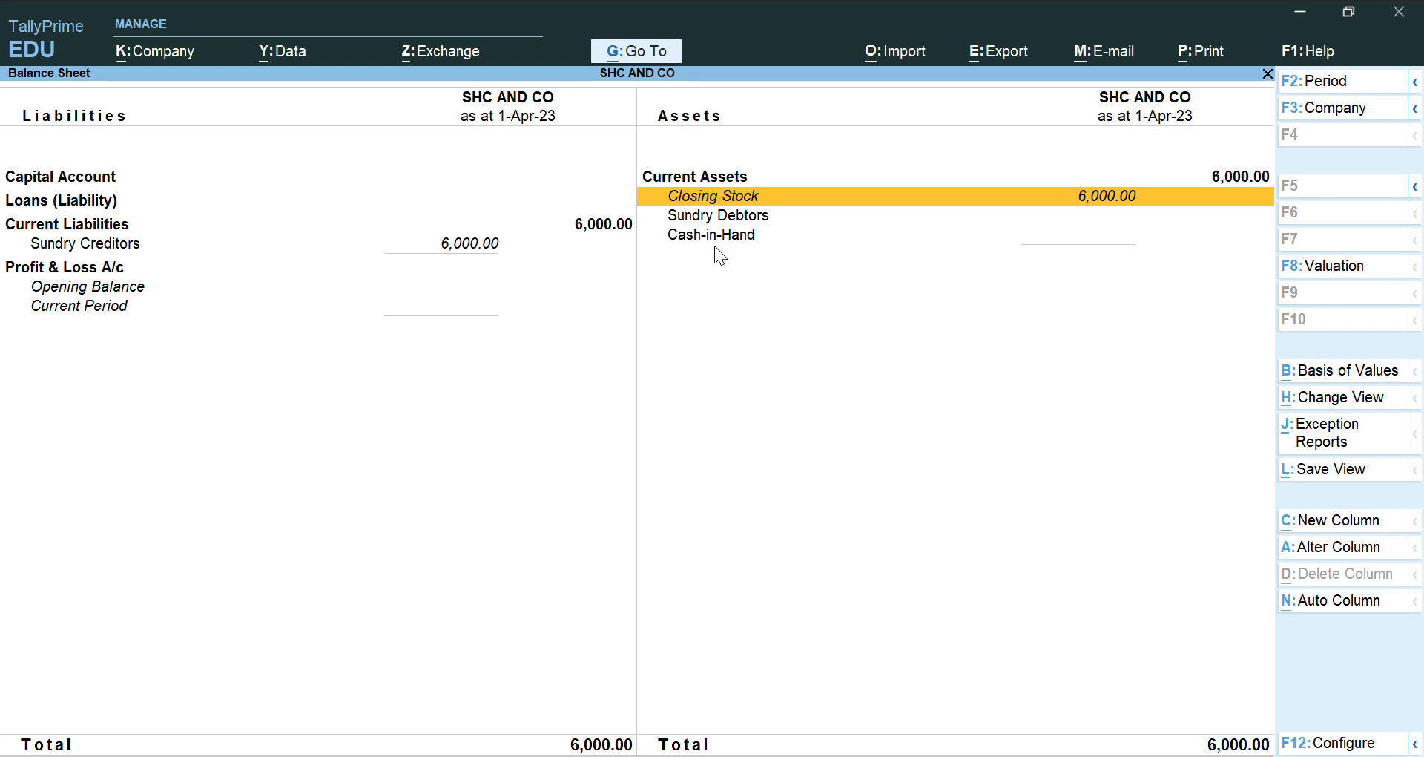
- Leave the balance sheet and start a new Sales voucher
key("Escape")
key("Up")
key("Up")
key("Up")
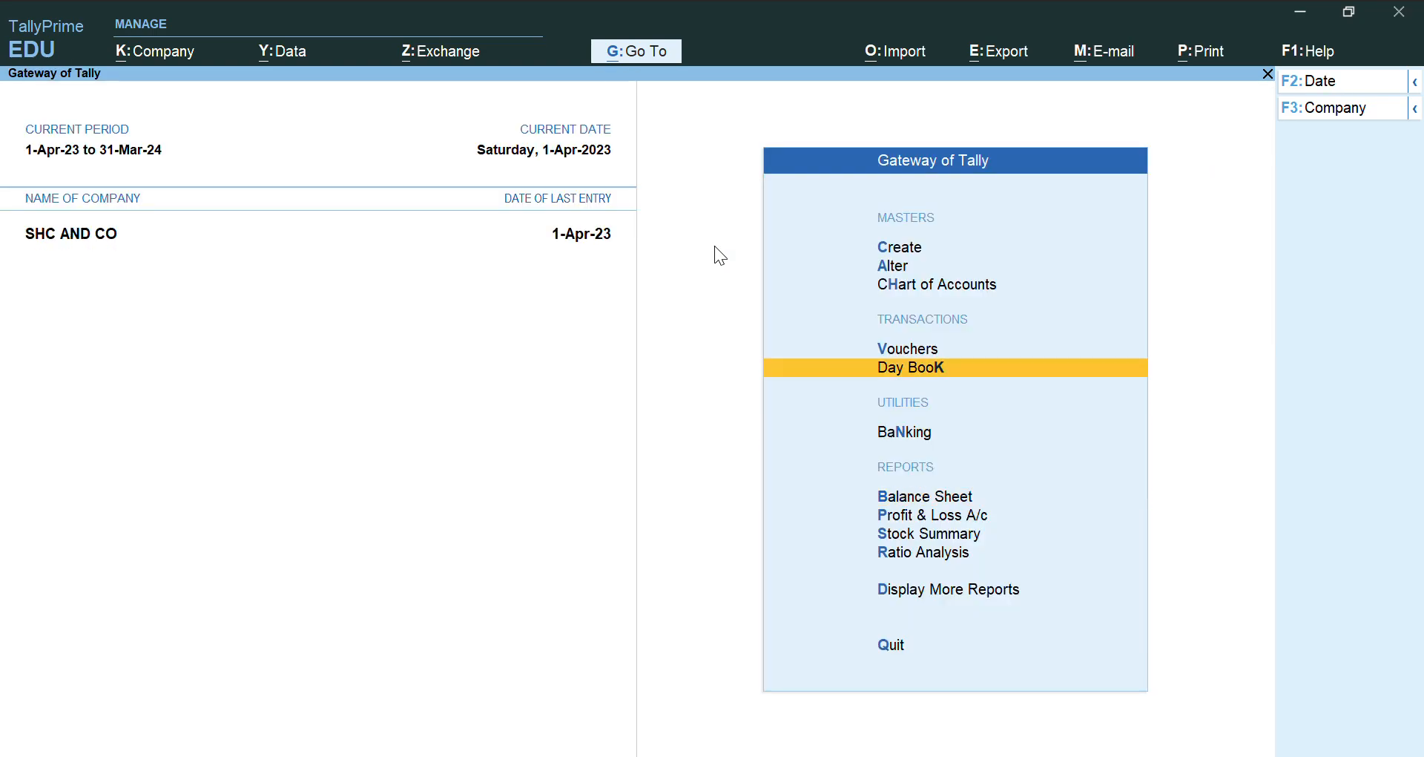
key("Down")
key("Up")
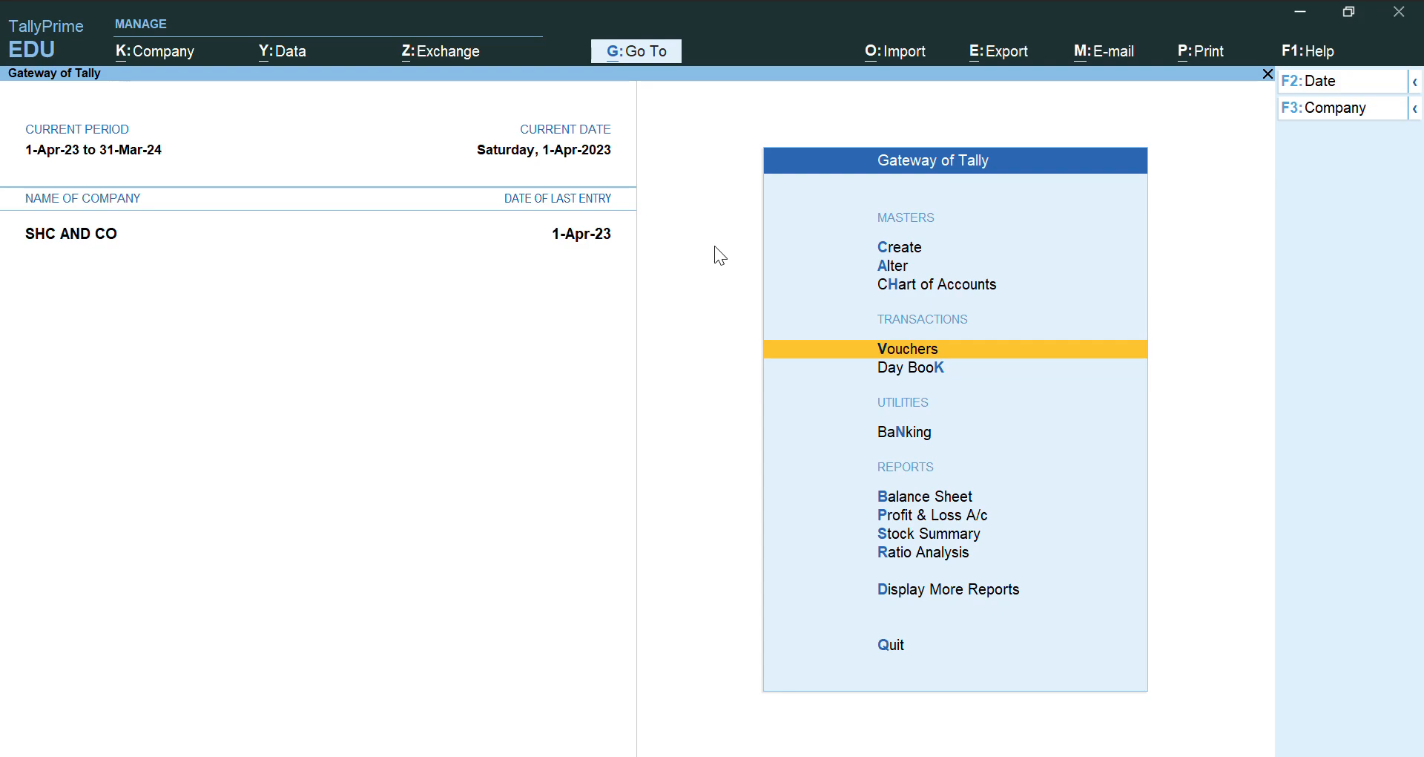
key("Down")
key("Up")
key("Return")
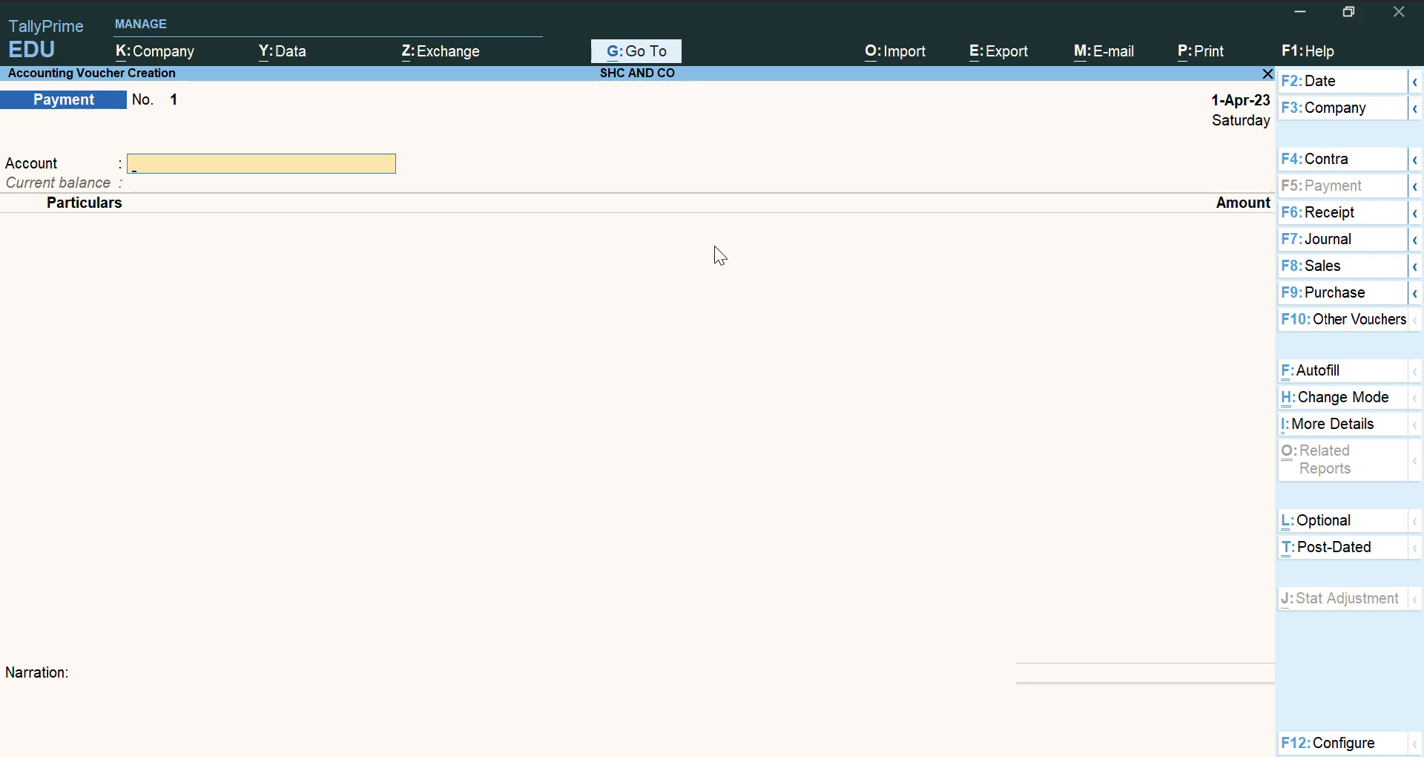
key("F12")
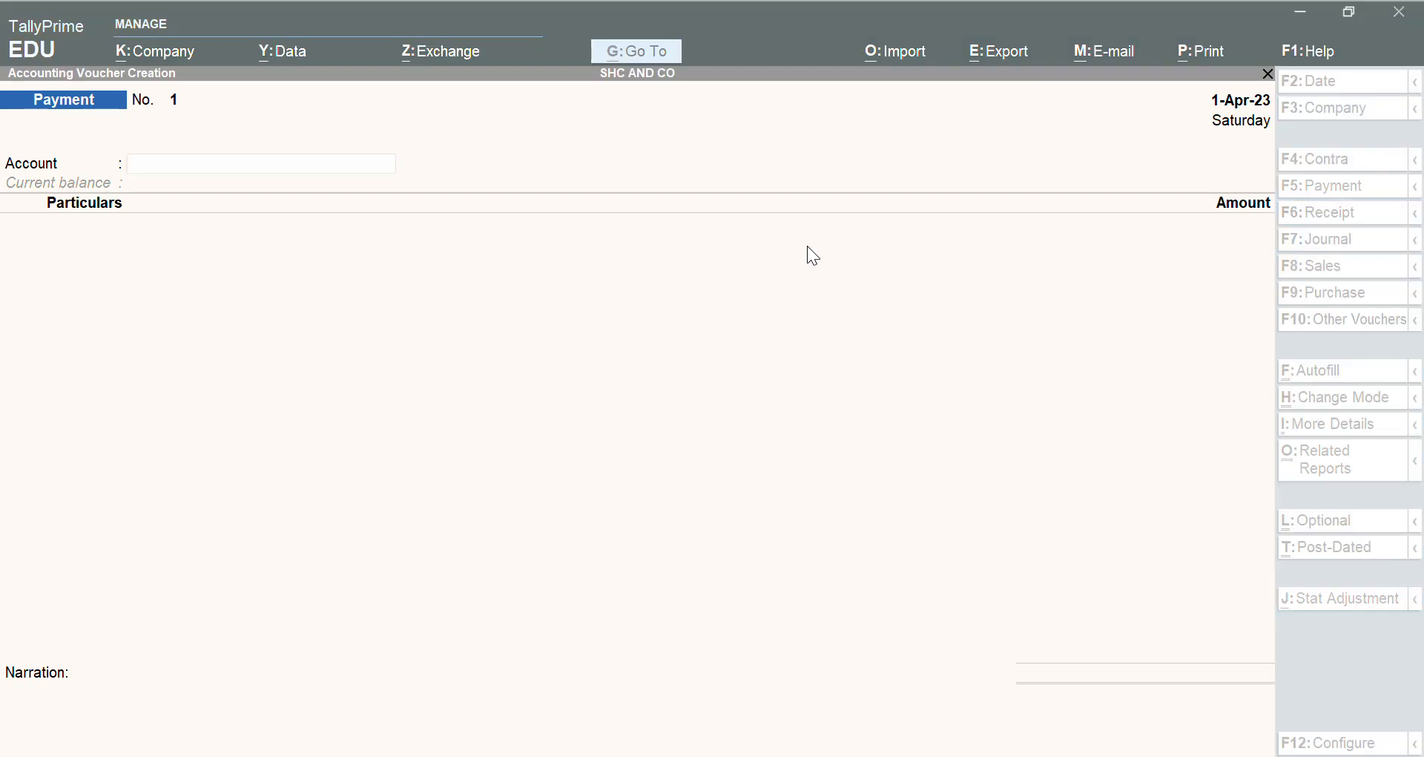
left_click(603, 231)
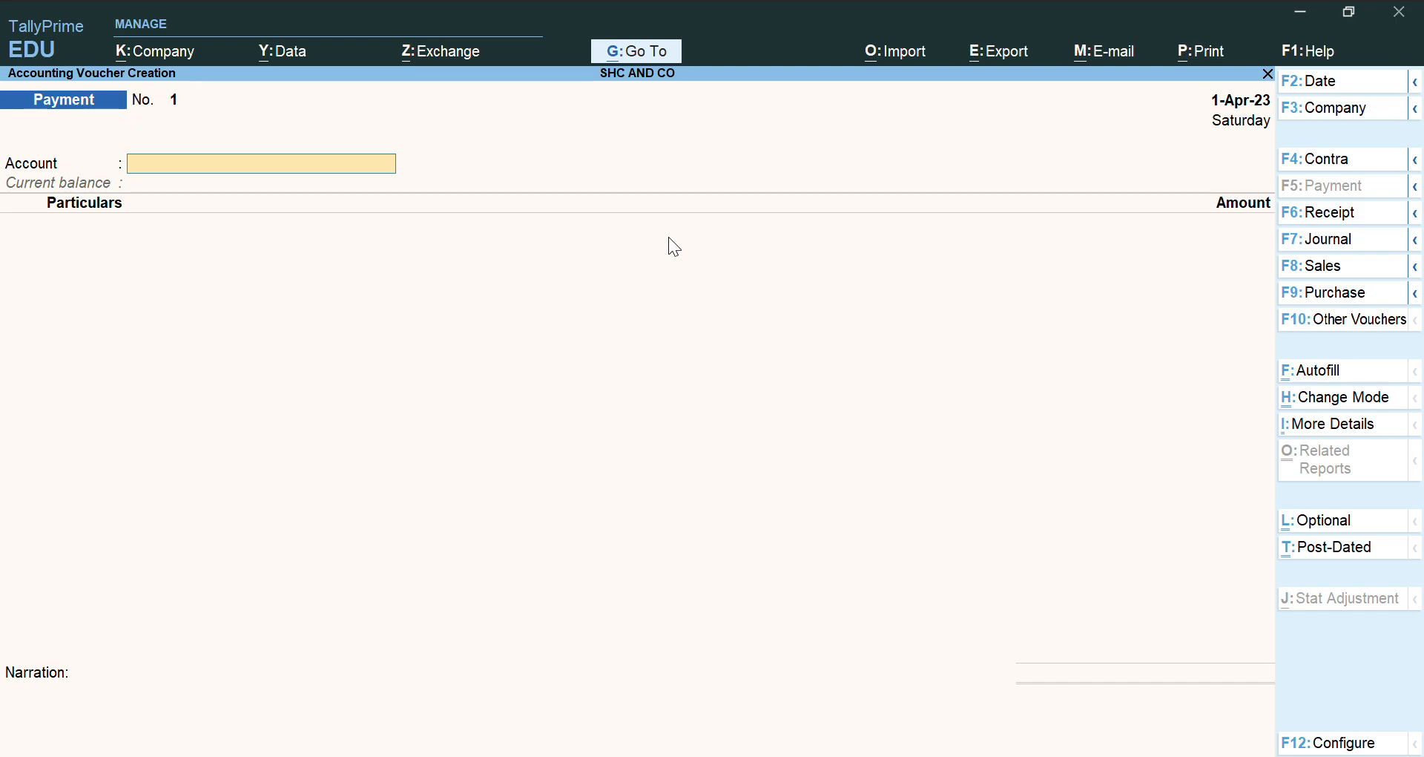
key("F8")
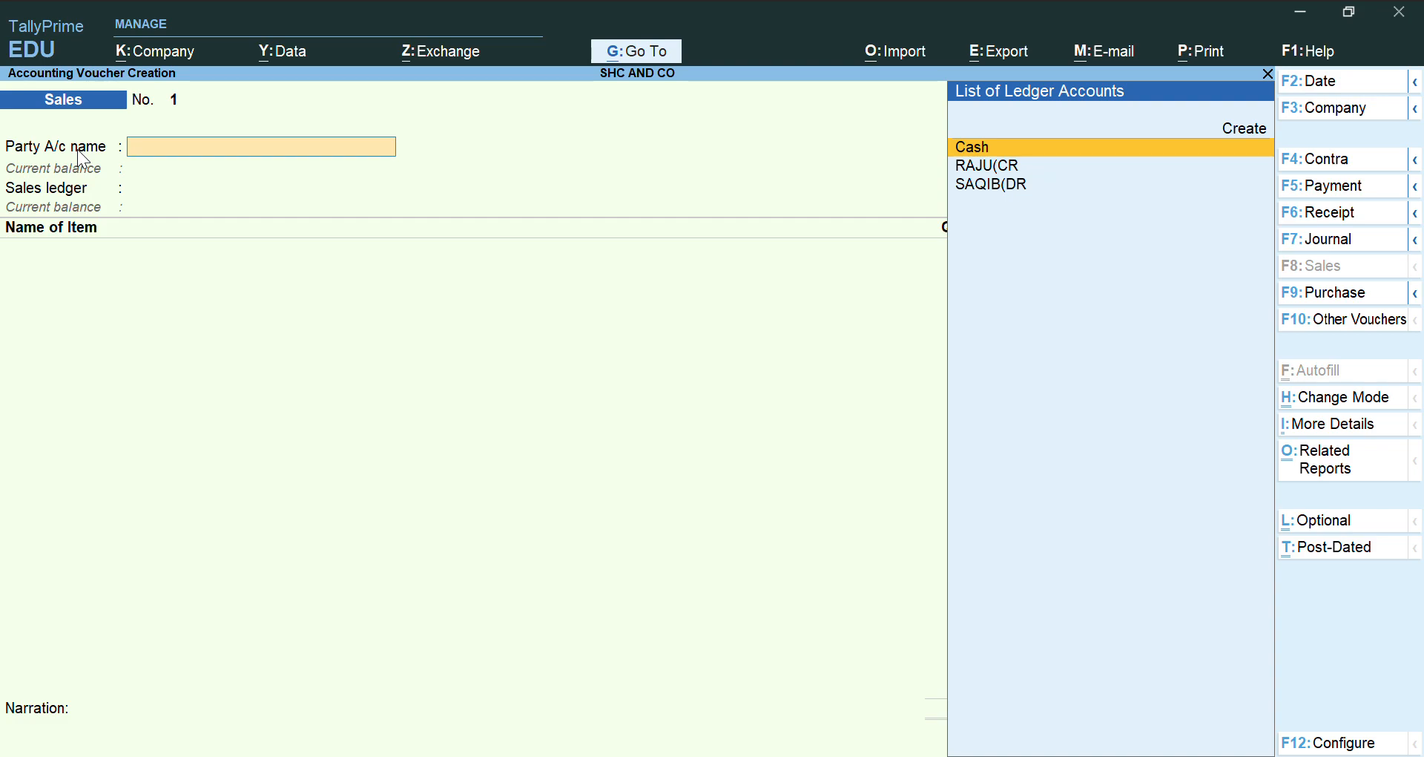
- Set the party account to the debtor ledger marked DR with its default dispatch and party details, and choose SALE as the sales ledger
key("Down")
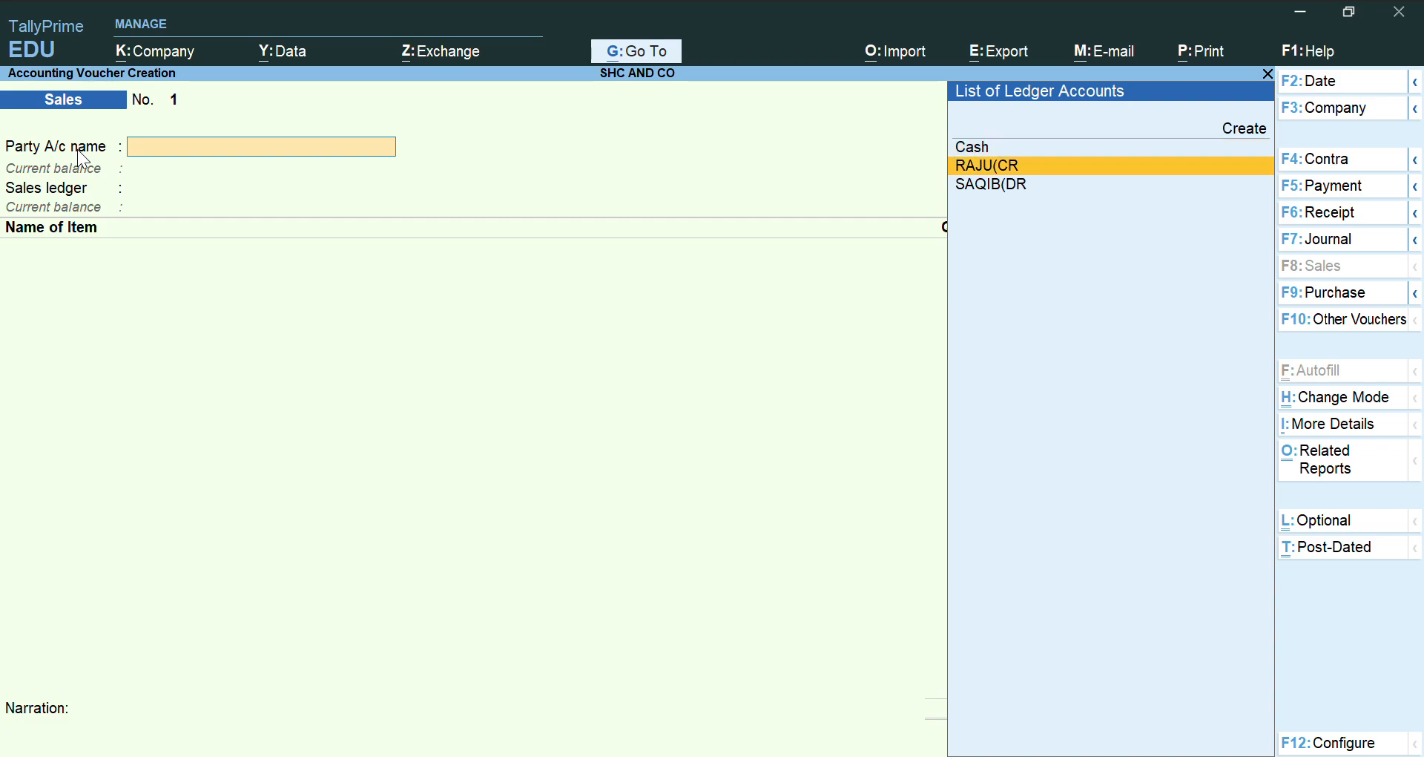
key("Up")
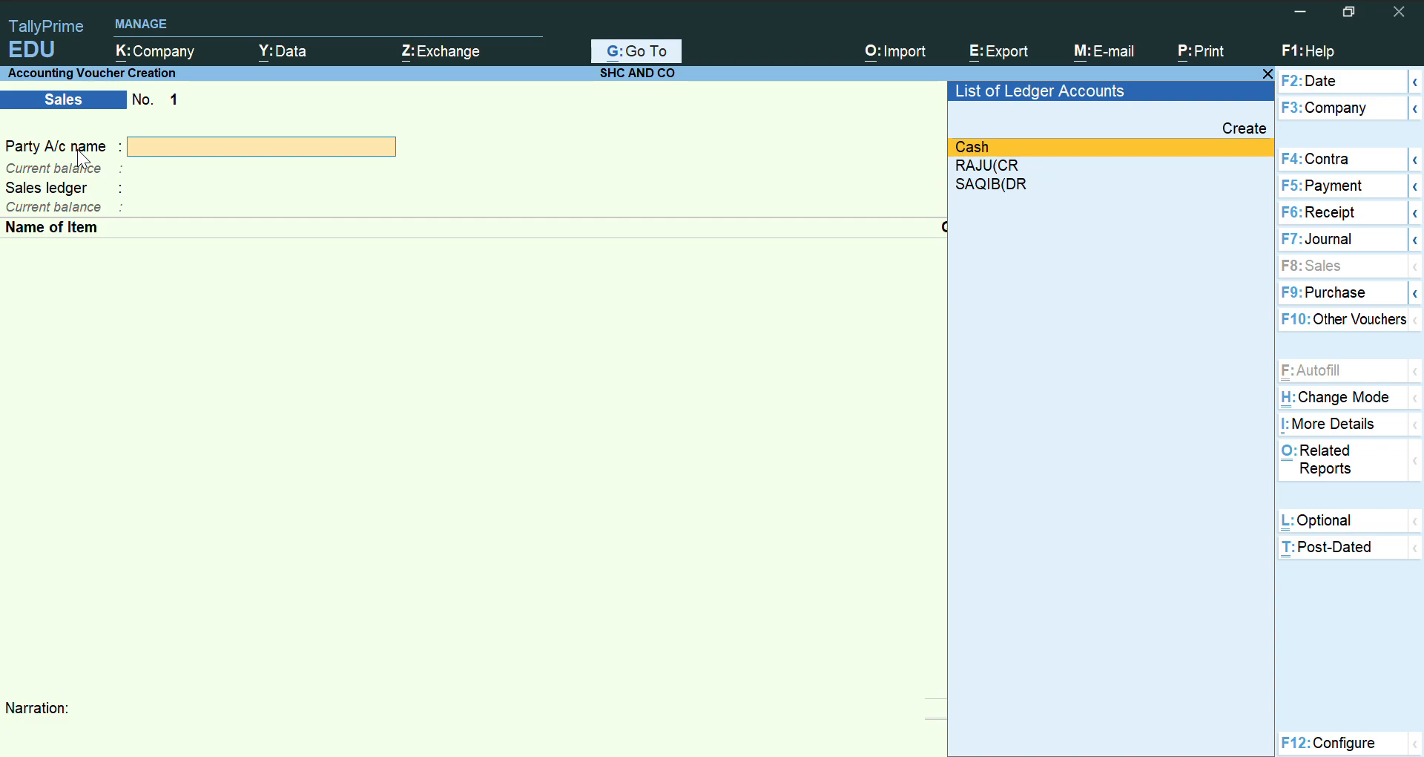
key("Down")
key("Down")
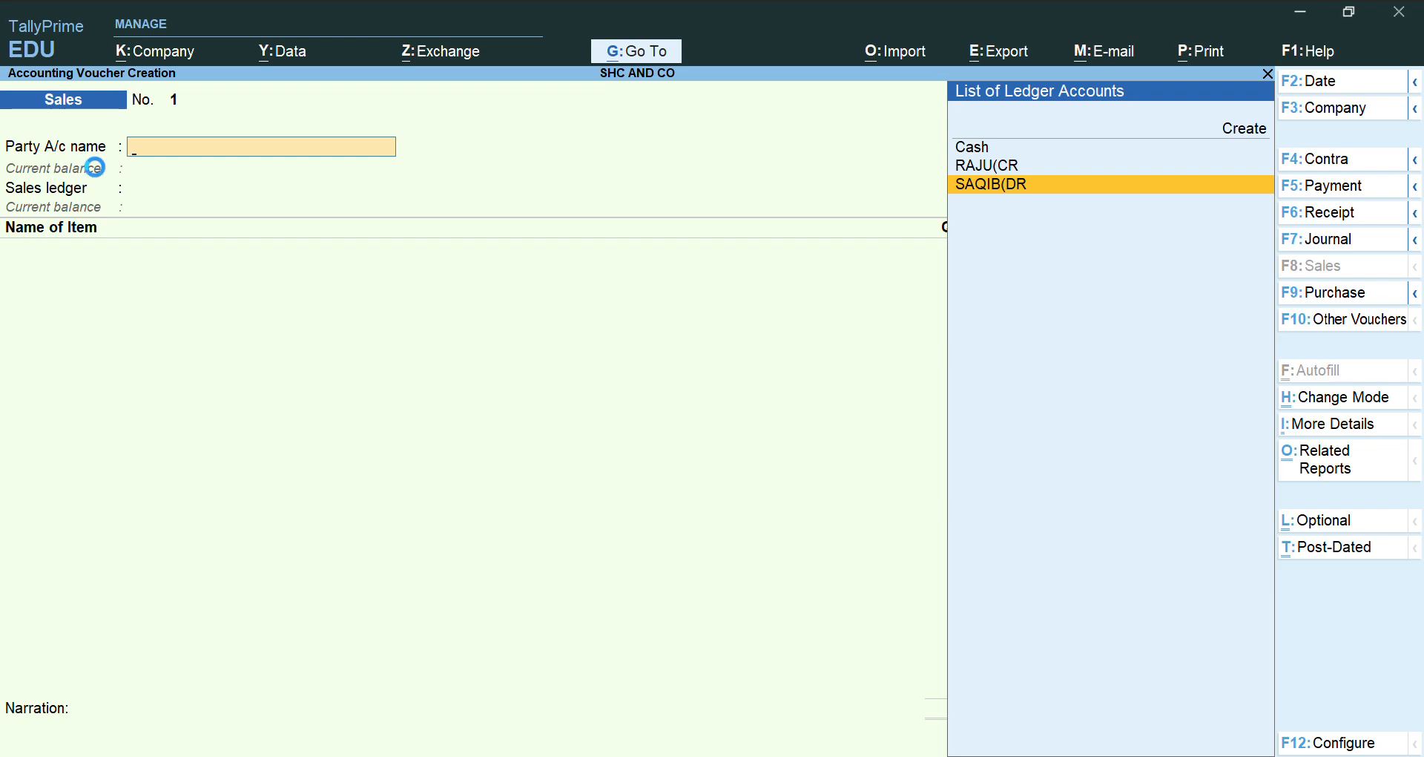
key("Return")
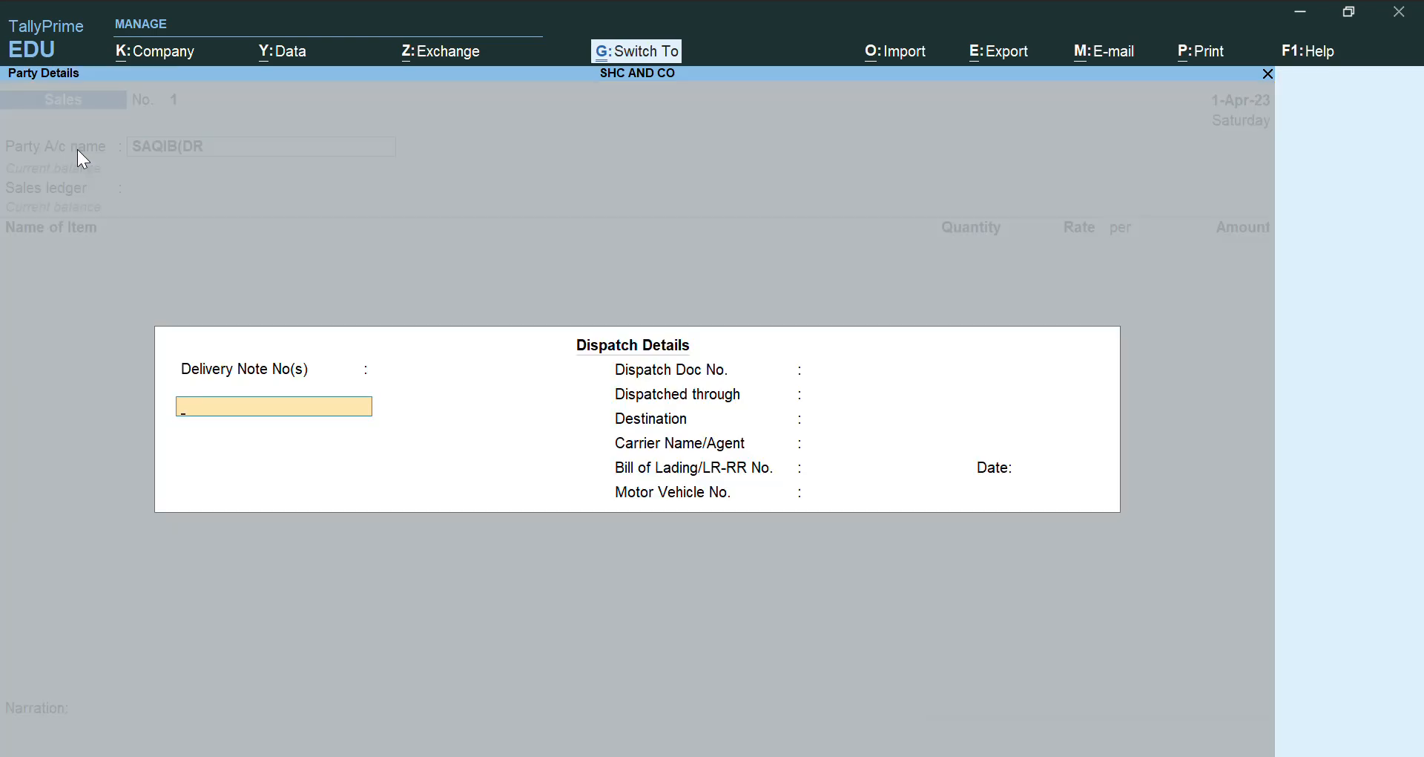
key("ctrl+a")
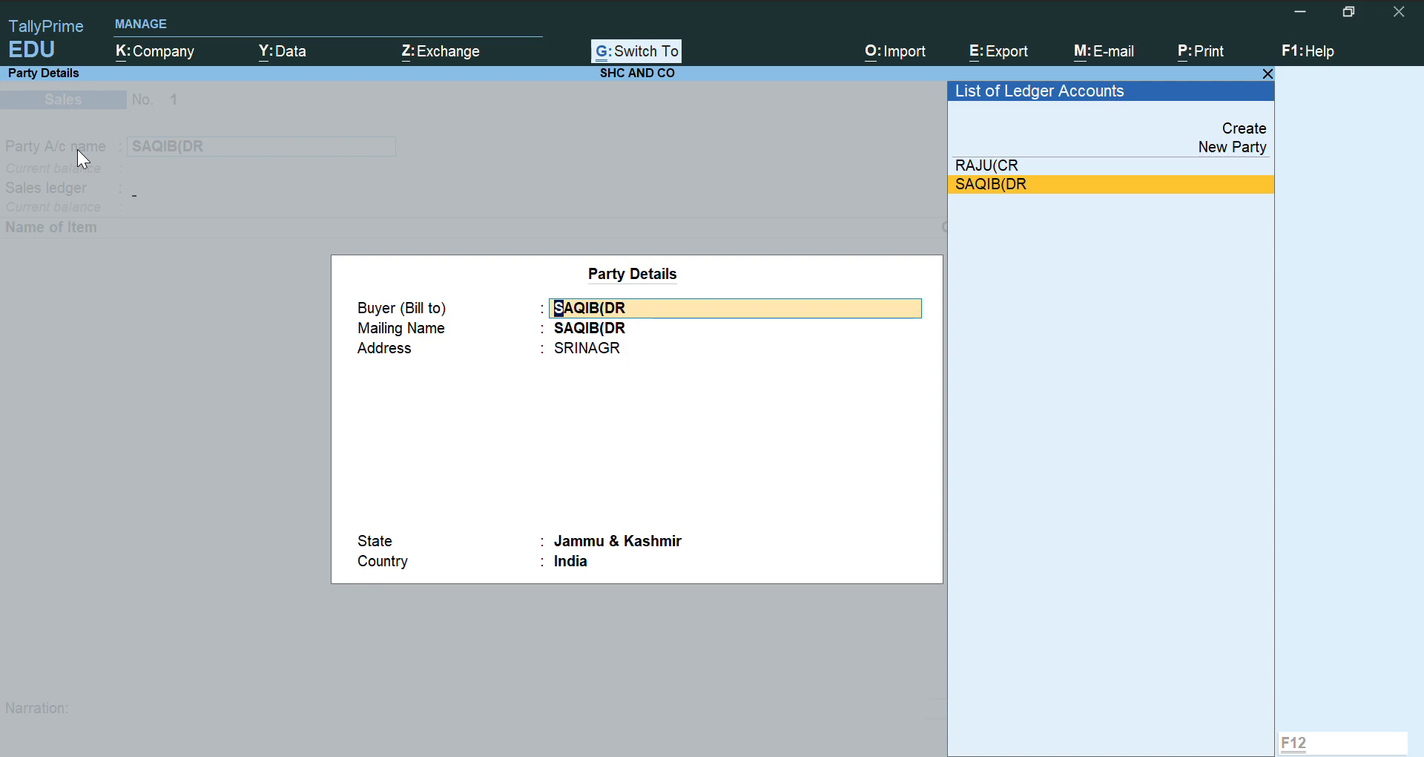
key("ctrl+a")
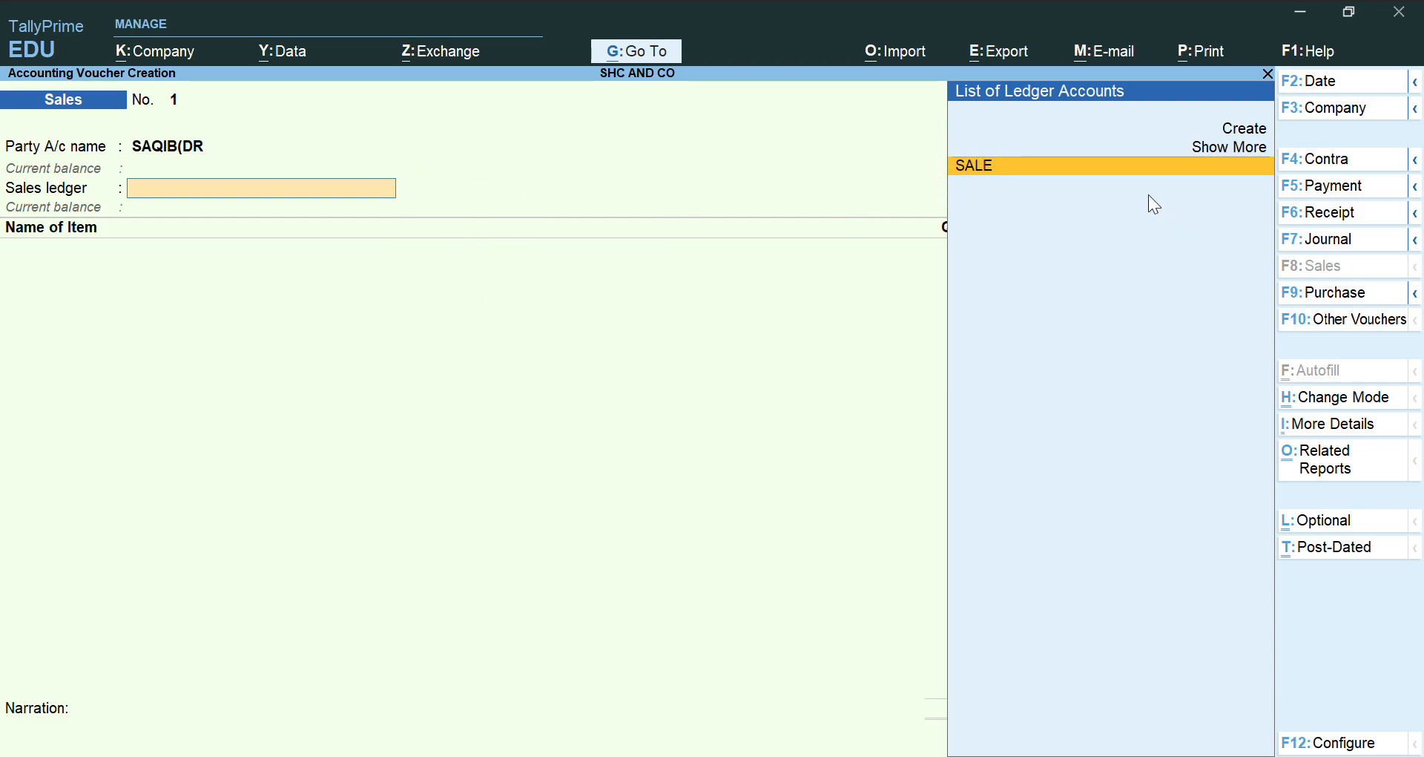
left_click(996, 178)
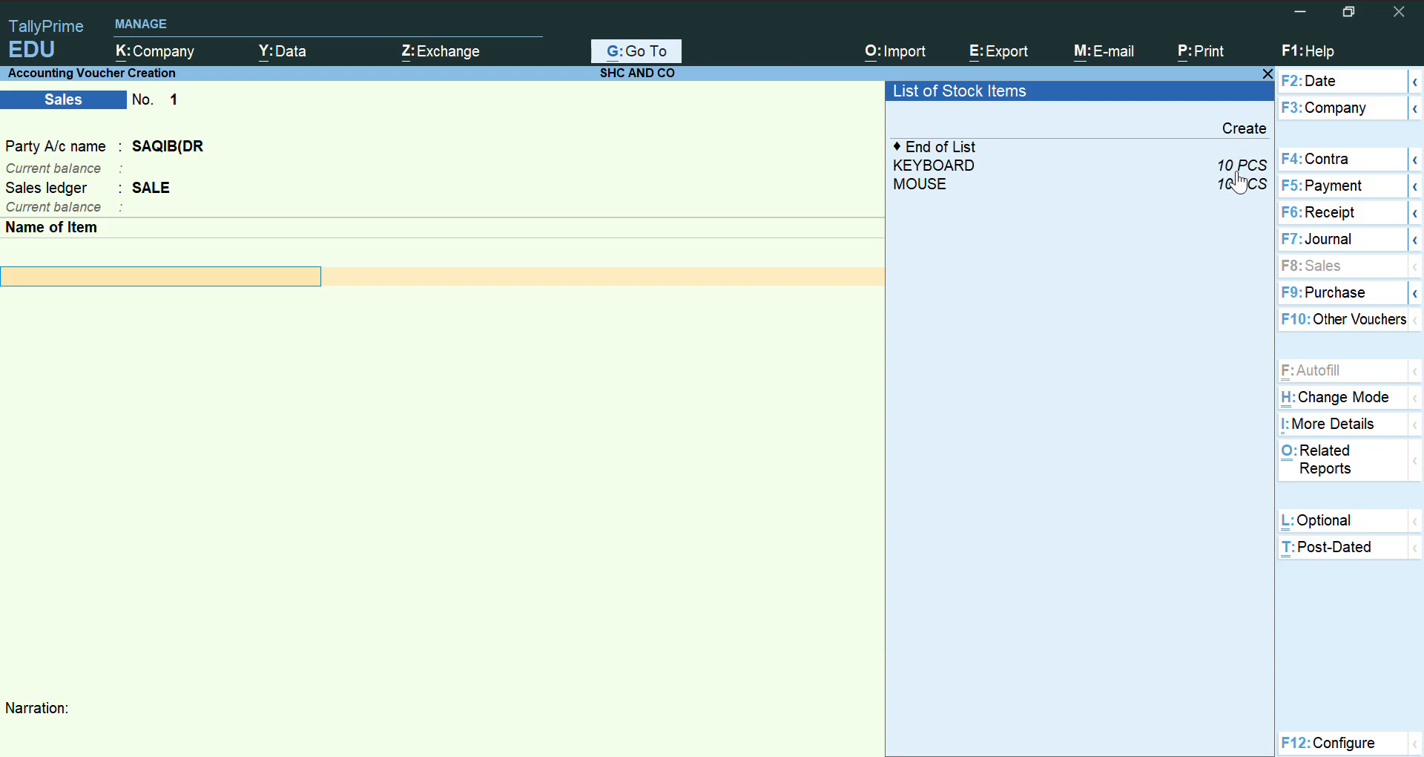
- Add the stock item KEYBOARD to the sales voucher with a quantity of 10 PCS at a rate of 600.00
key("Down")
key("Down")
key("Down")
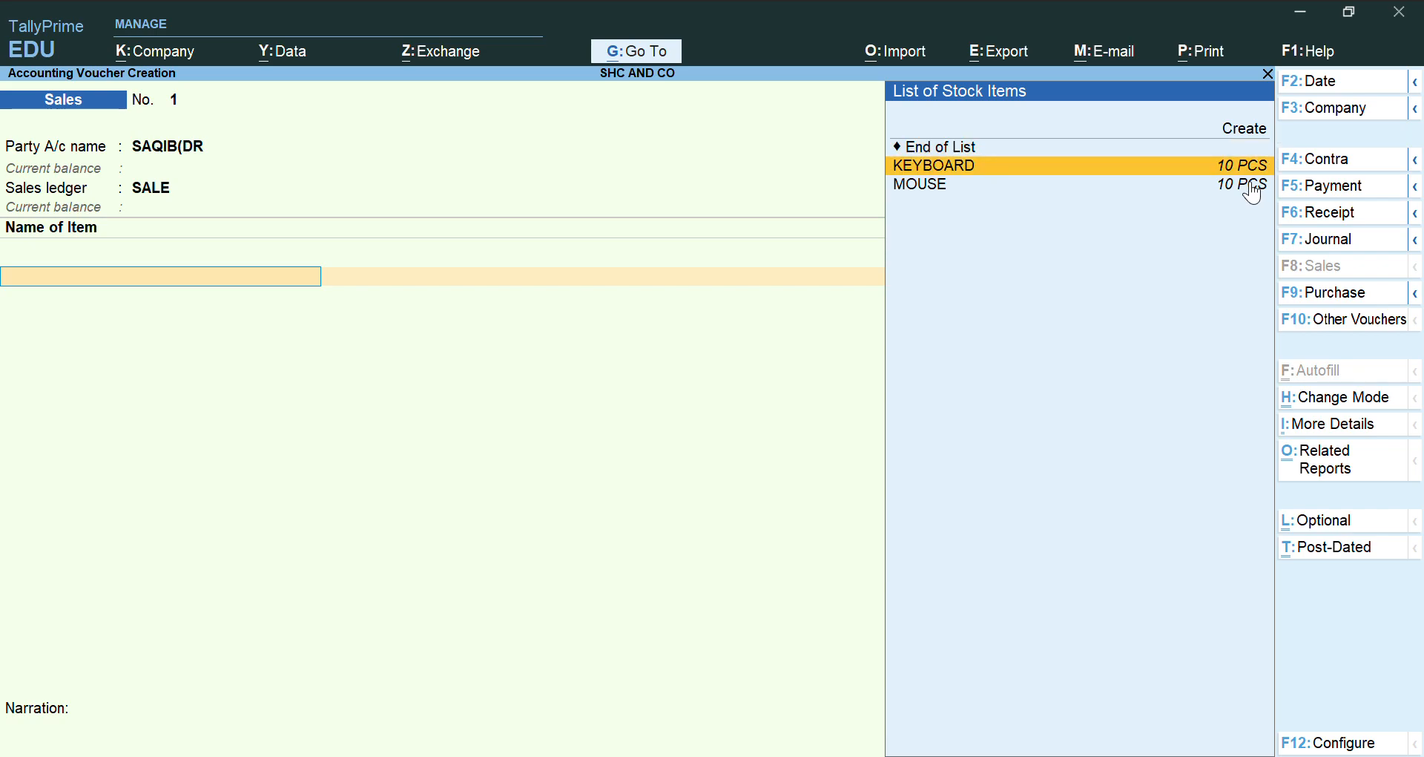
key("Return")
type("19")
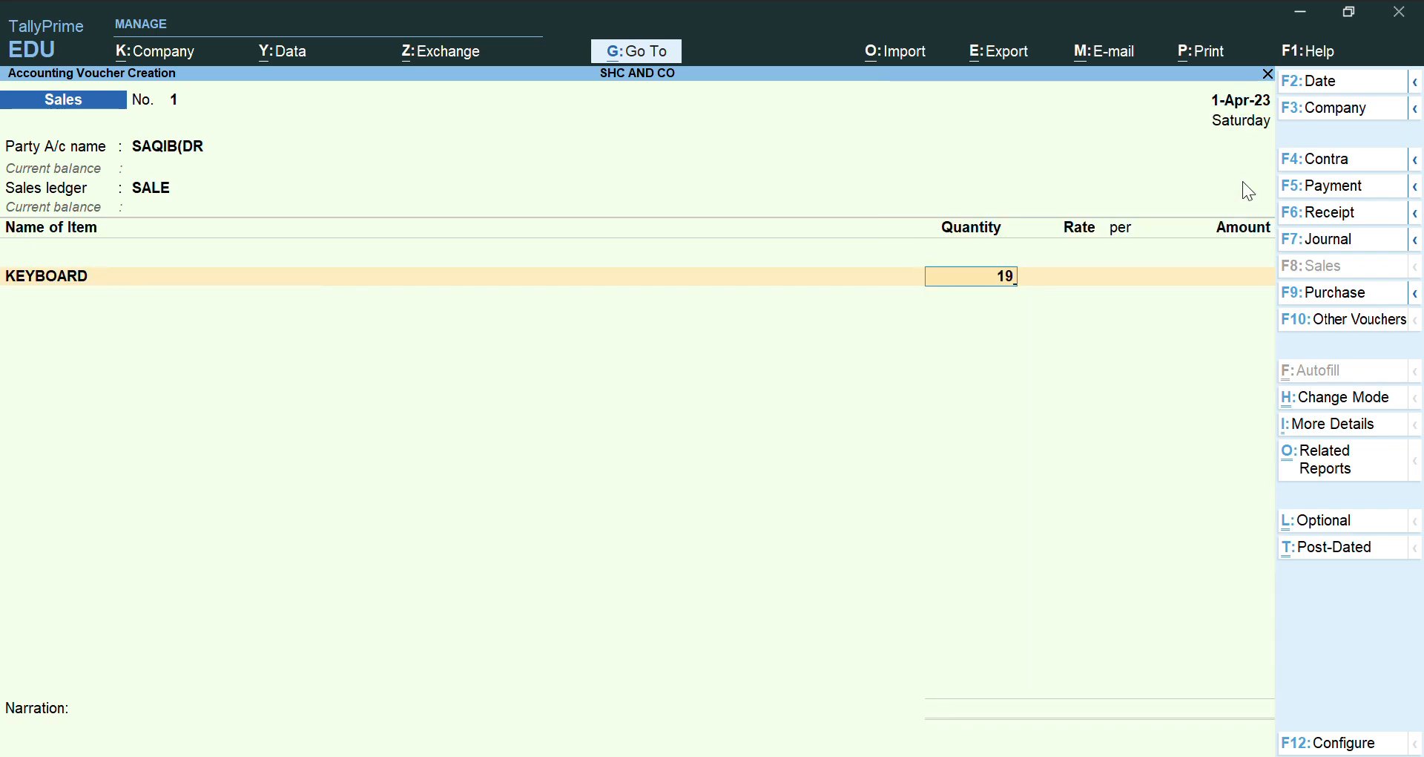
key("BackSpace")
type("0")
key("Return")
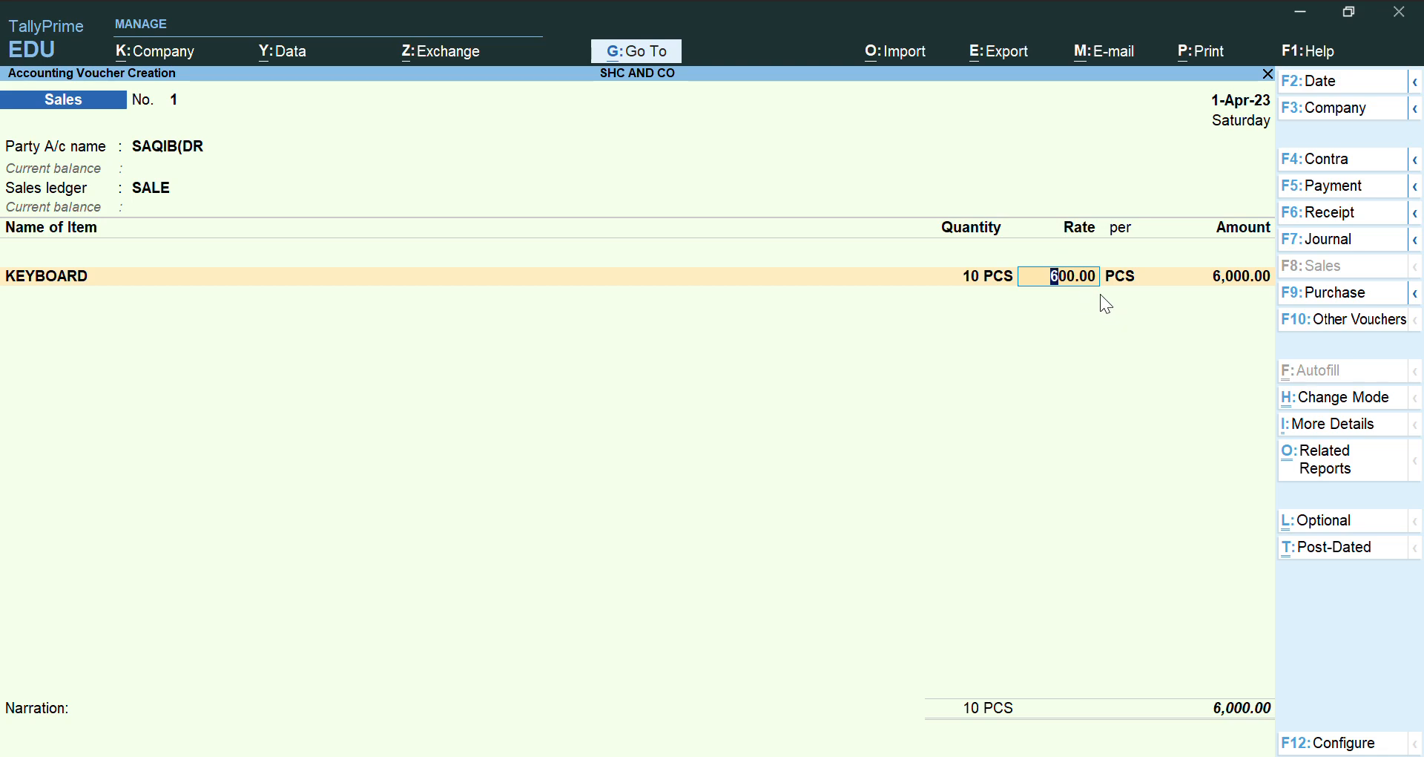
key("Return")
key("Return")
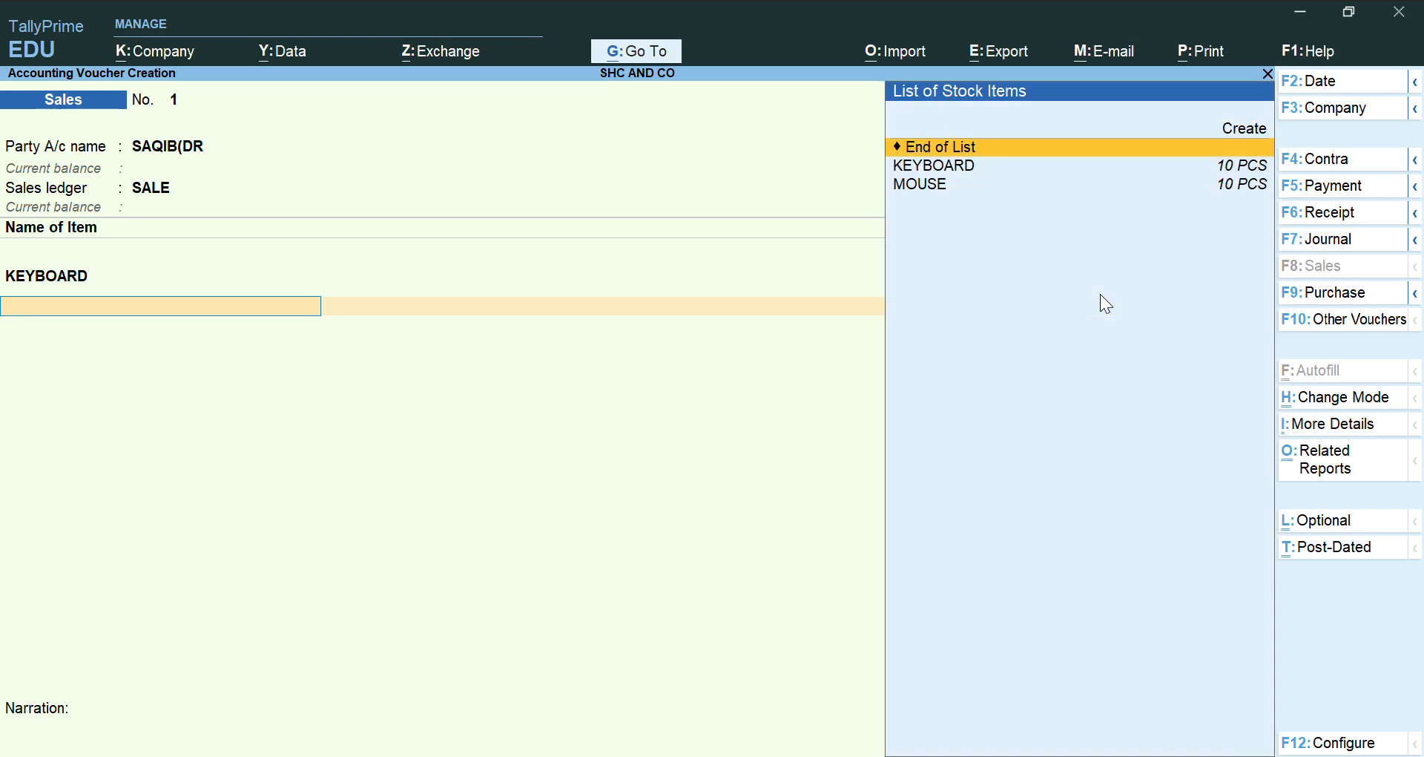
- Add the stock item MOUSE with a quantity of 10 PCS at a rate of 400.00 and end the item list
key("Down")
key("Down")
key("Return")
type("10")
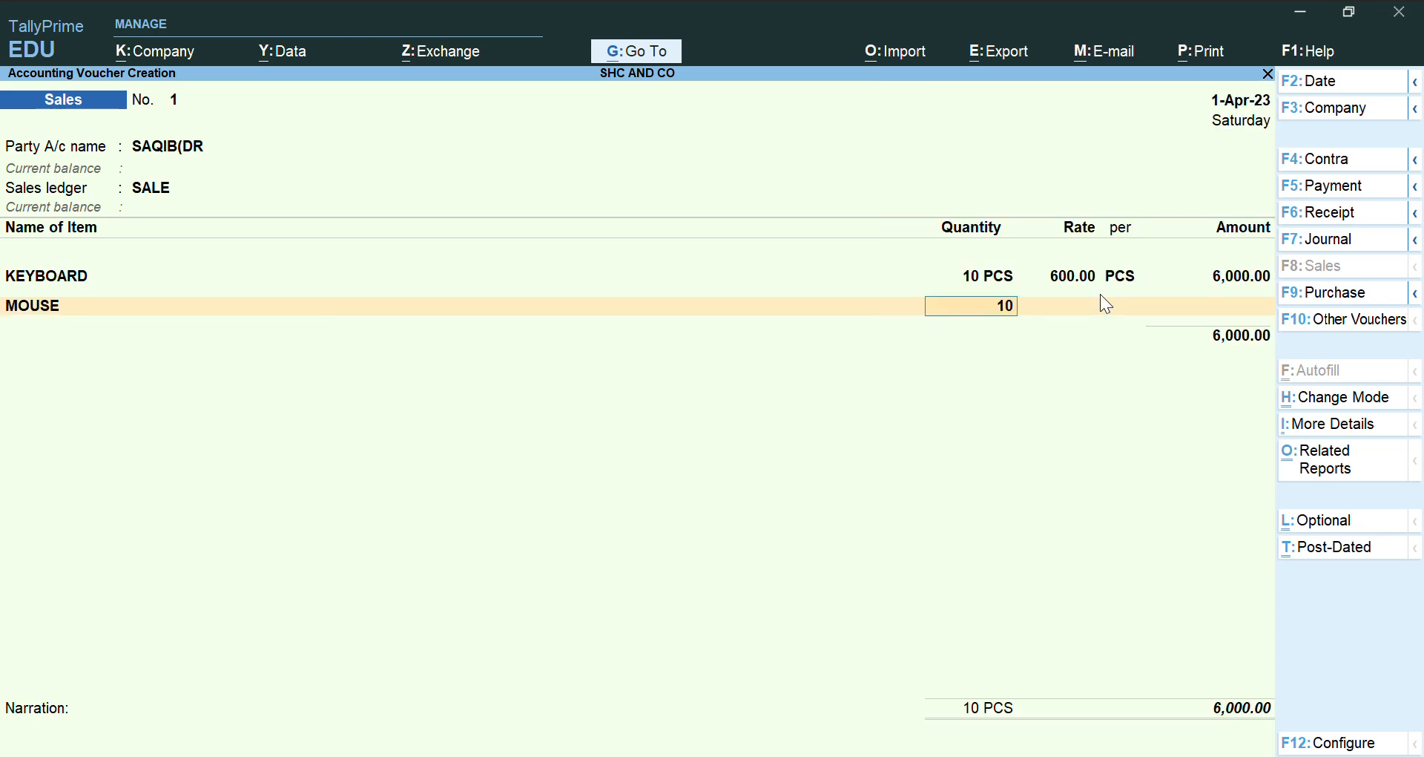
key("Return")
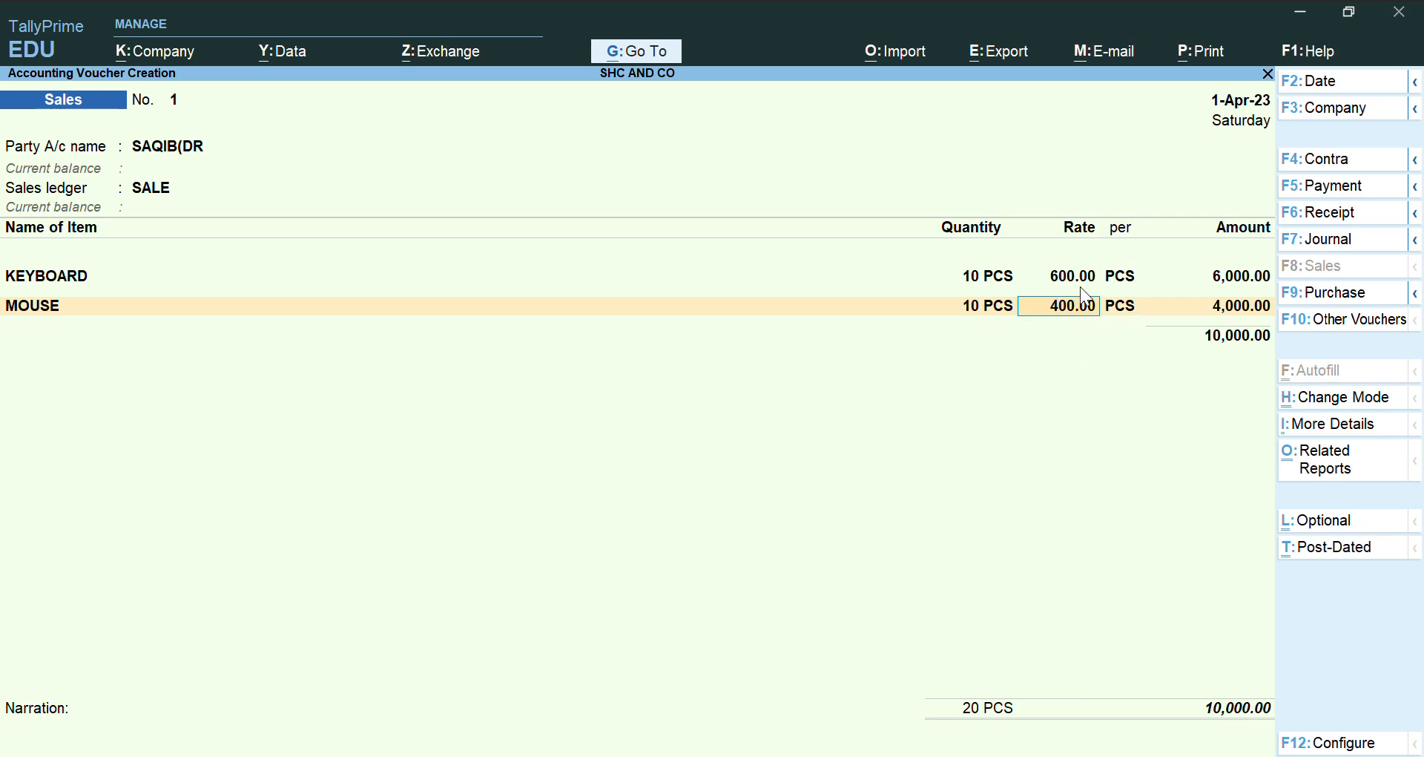
key("Return")
key("Return")
key("Return")
key("Return")
key("Return")
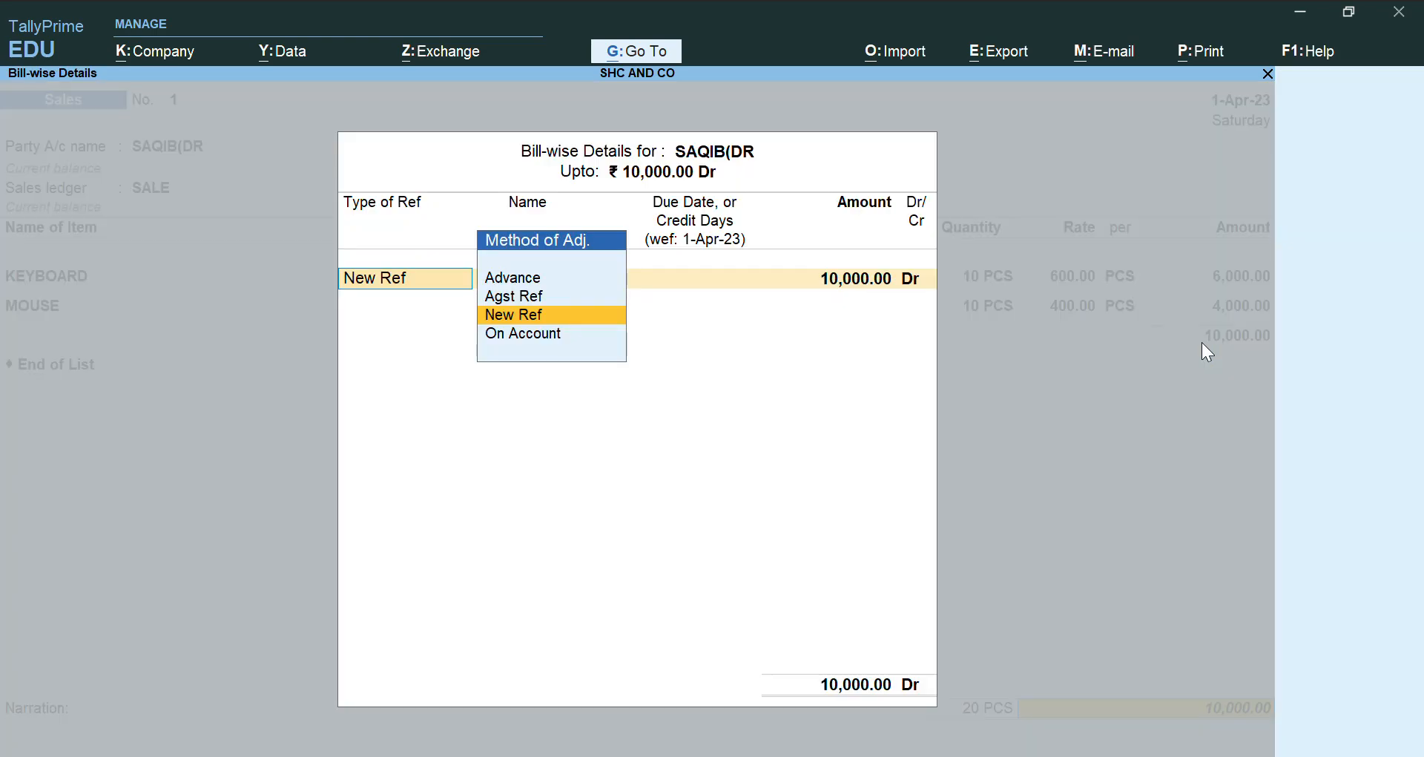
- Allocate the debtor's bill amount as On Account and save the sales voucher without a narration
key("Down")
key("Return")
key("Return")
key("Return")
key("Return")
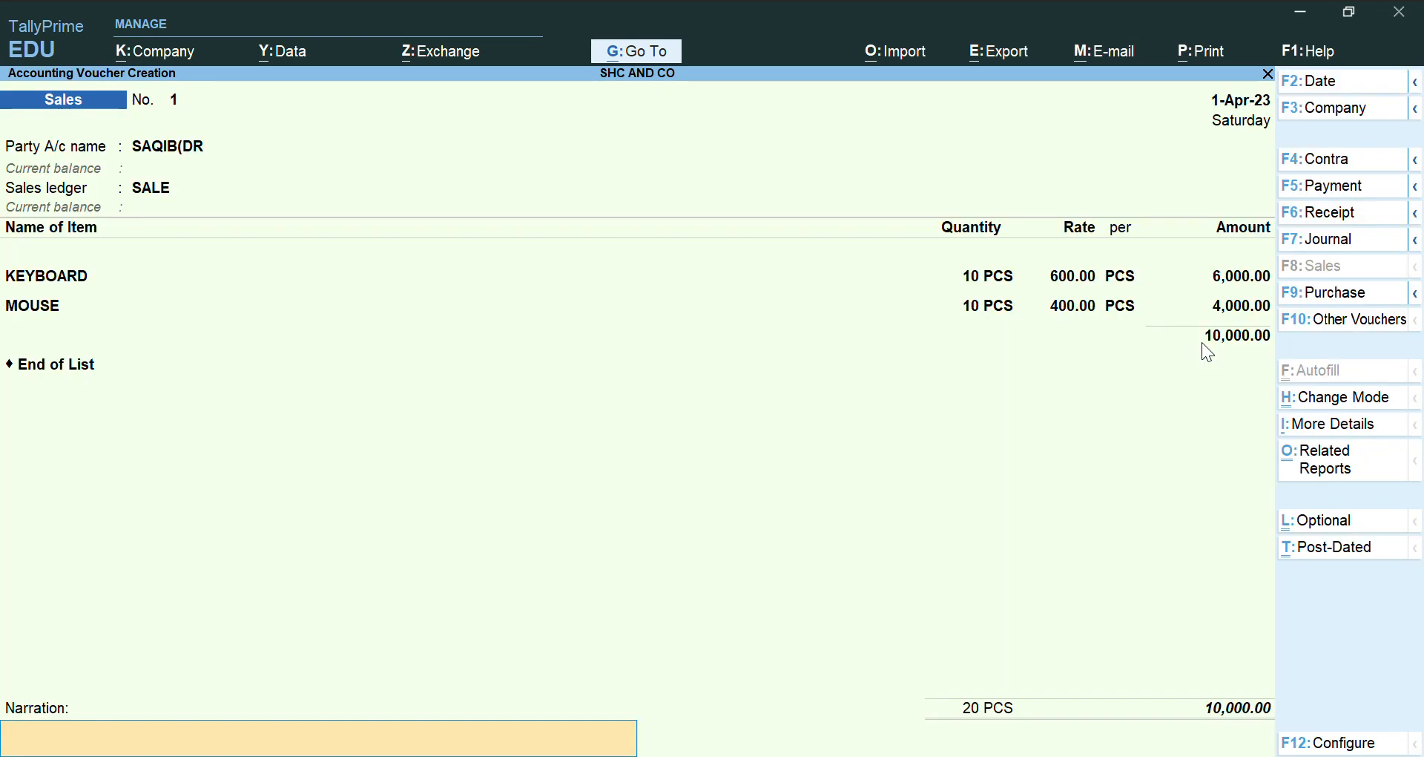
key("Return")
key("Return")
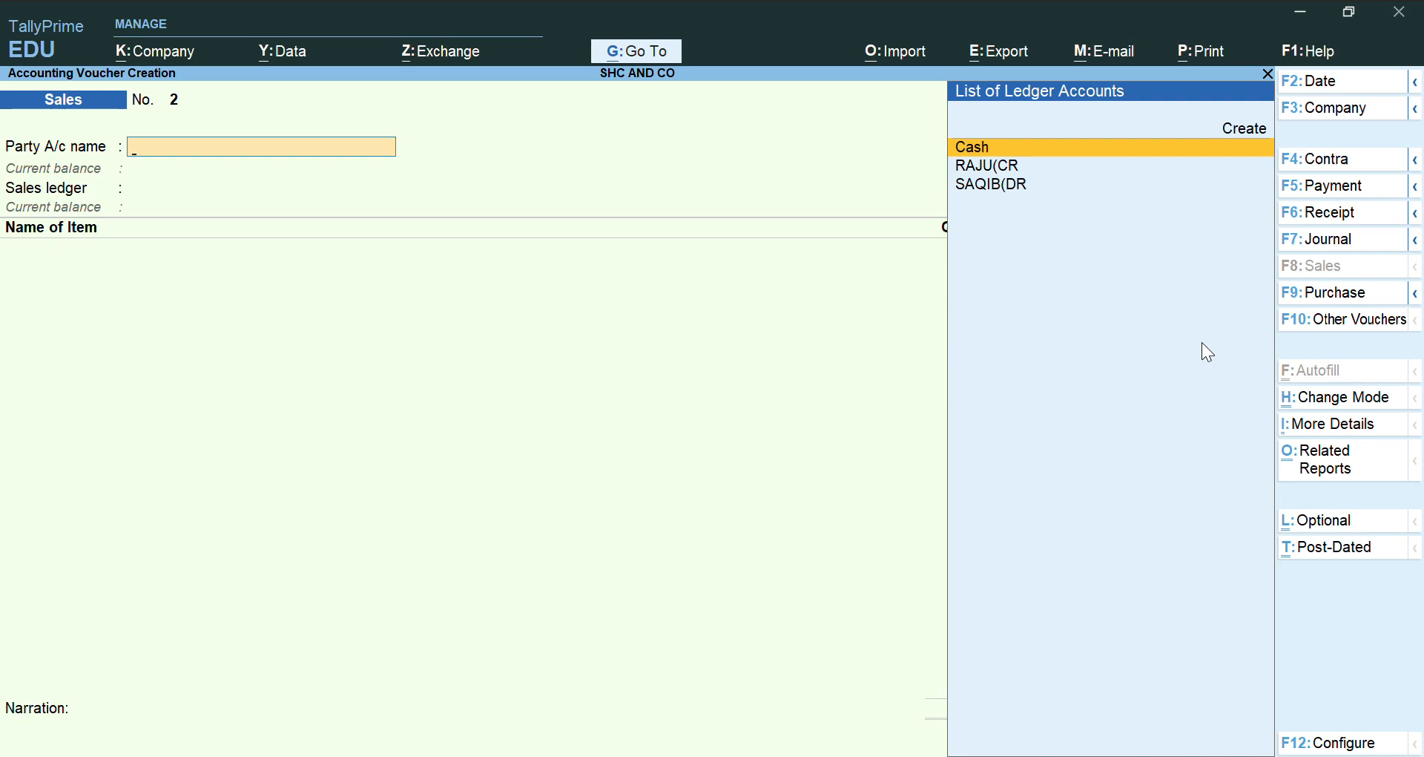
- Leave voucher entry and open the Balance Sheet in its detailed view
key("Escape")
key("Return")
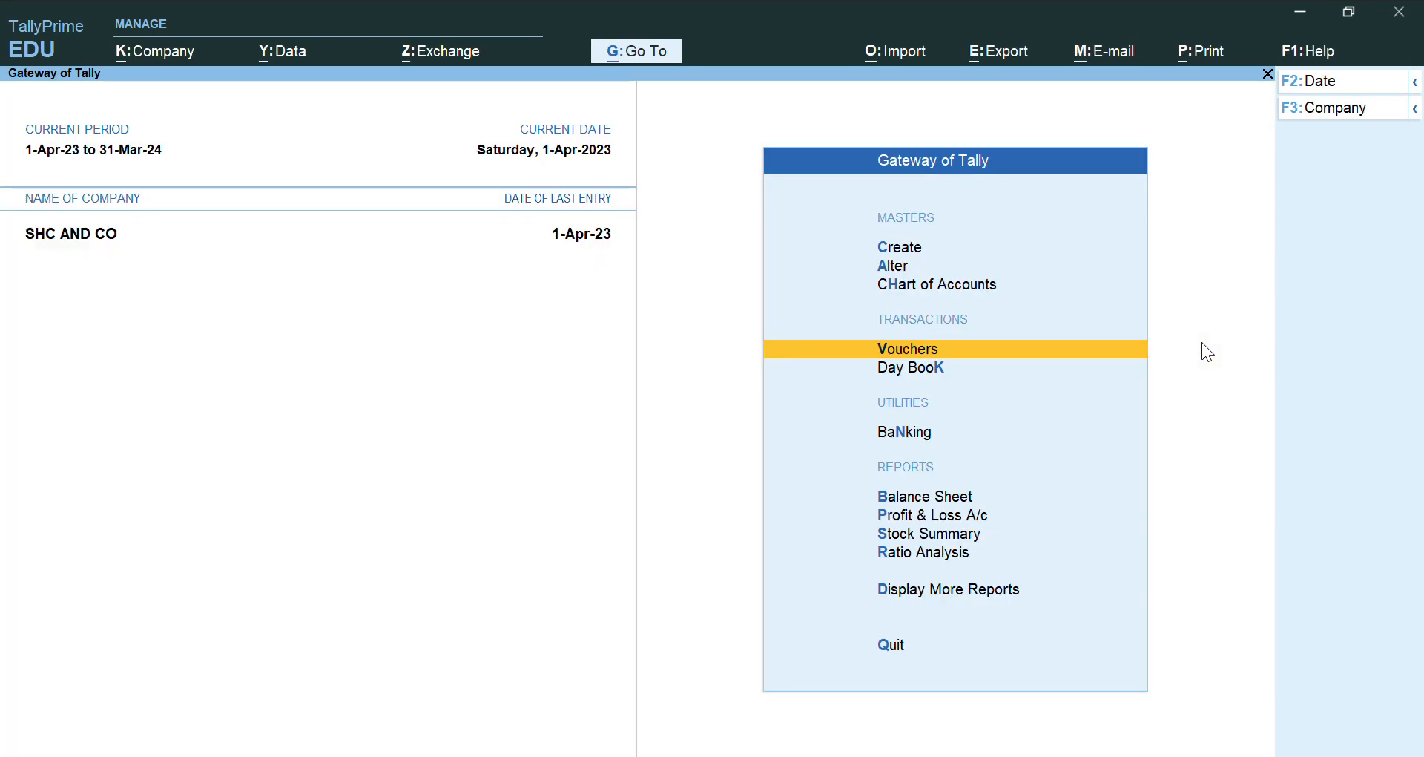
key("Down")
key("Down")
key("Down")
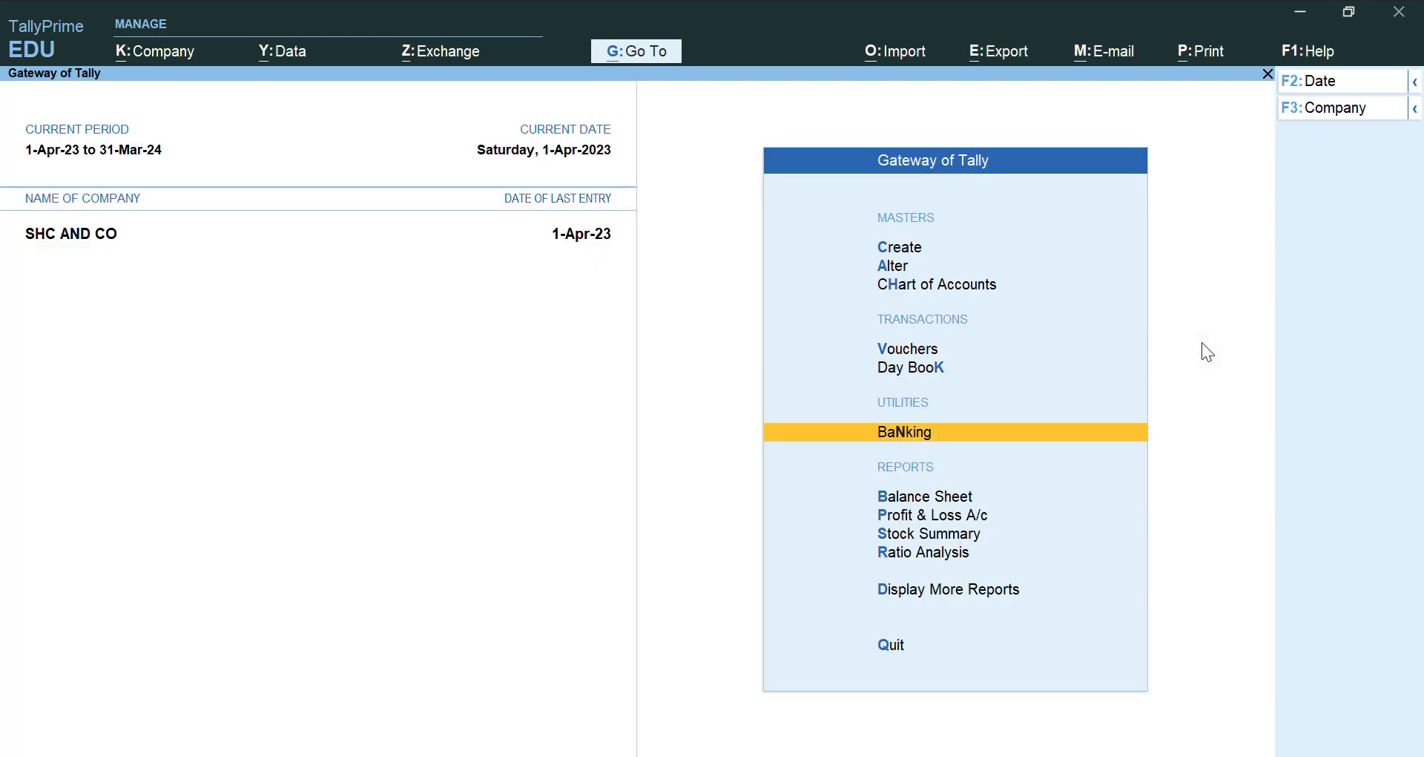
key("Return")
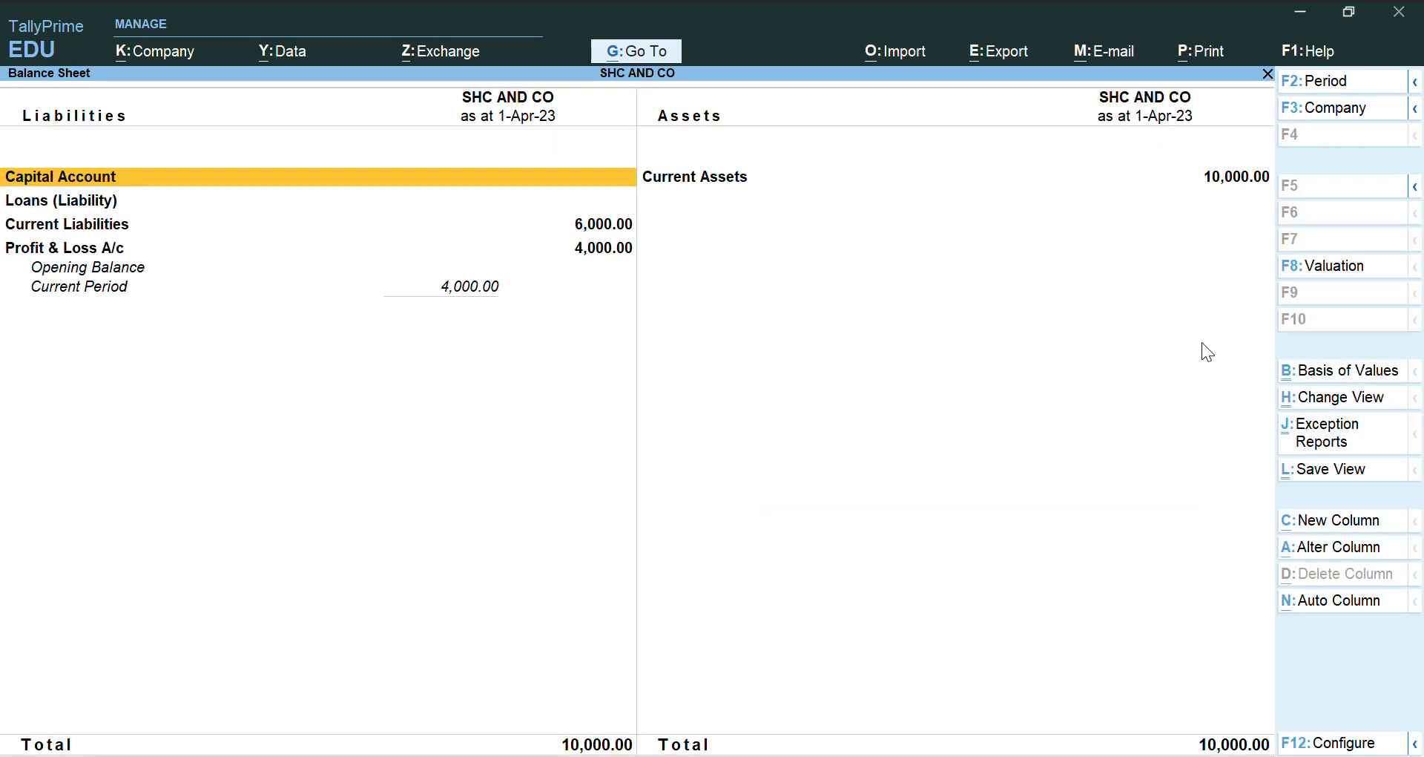
key("alt+F5")
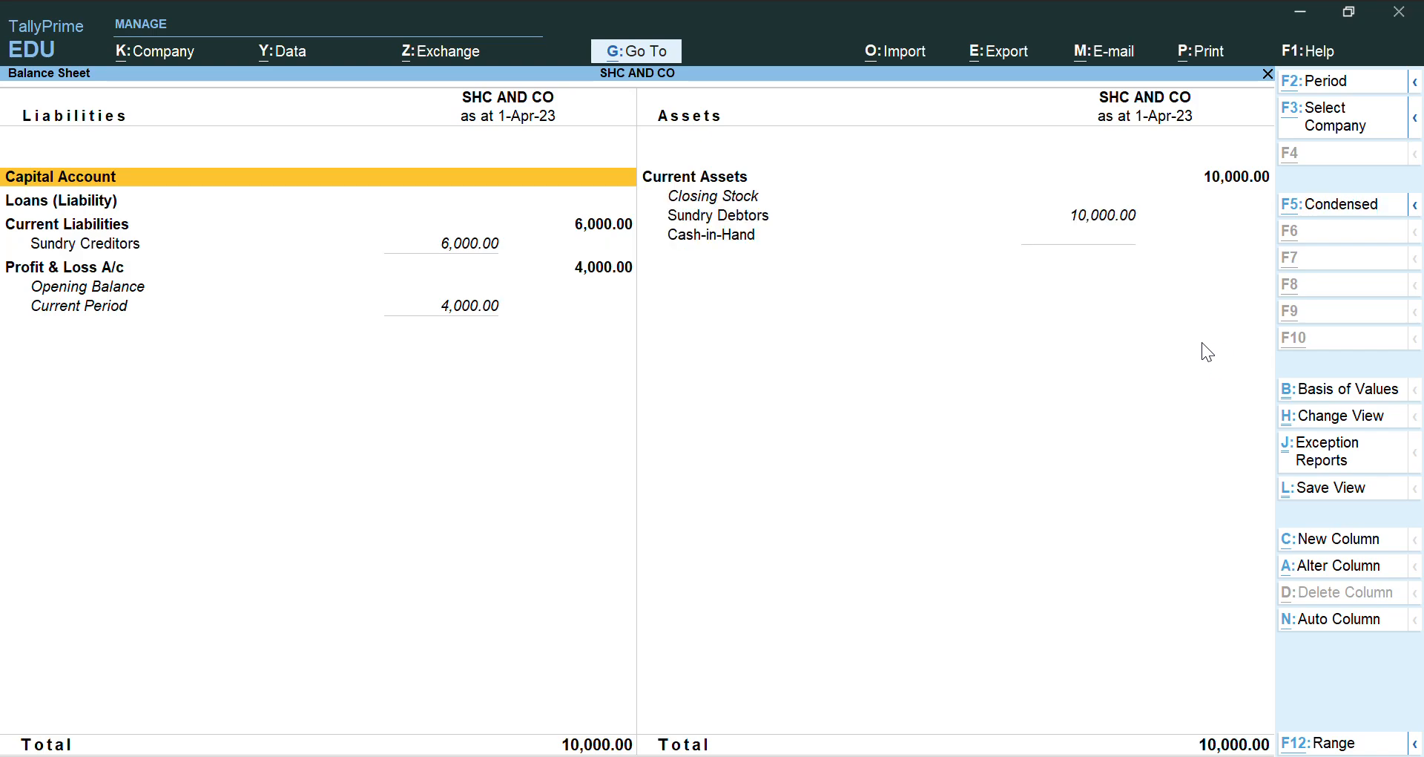